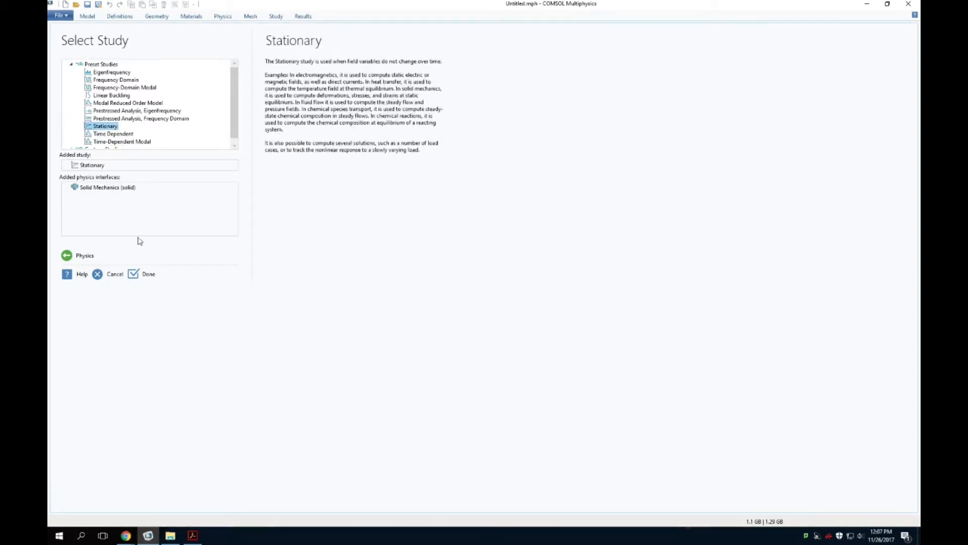
Step: Finish the model setup with the stationary study, discarding changes to the previous file, and switch the model's unit system to unitless
click(146, 272)
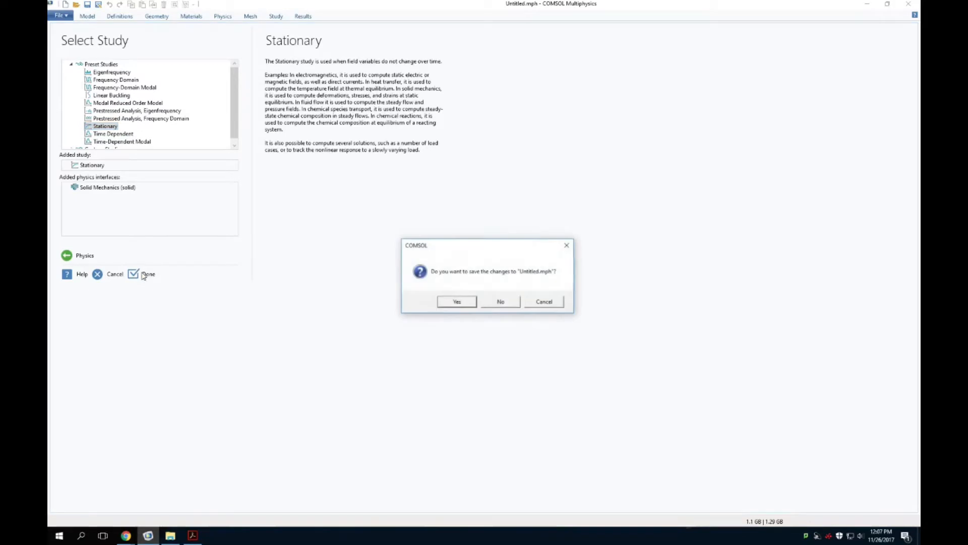
click(500, 301)
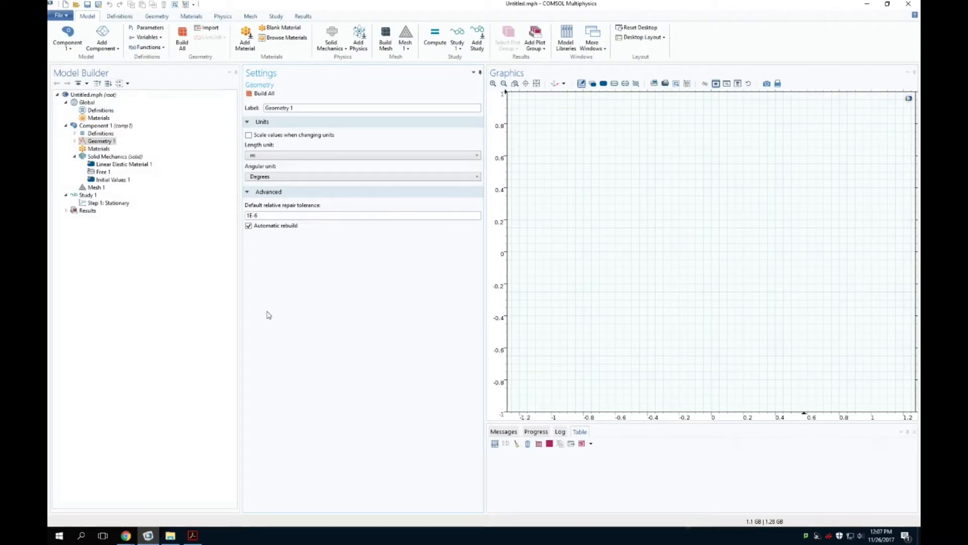
click(94, 95)
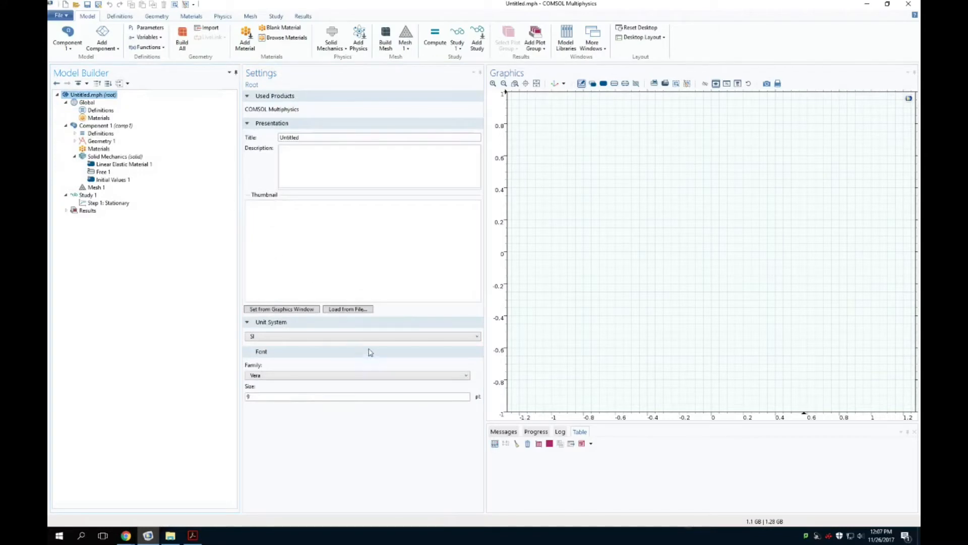
click(400, 337)
click(351, 423)
Step: Add a solid rectangle 100 wide and 50 high with its corner at the origin to the geometry, and build it
click(108, 141)
right_click(109, 143)
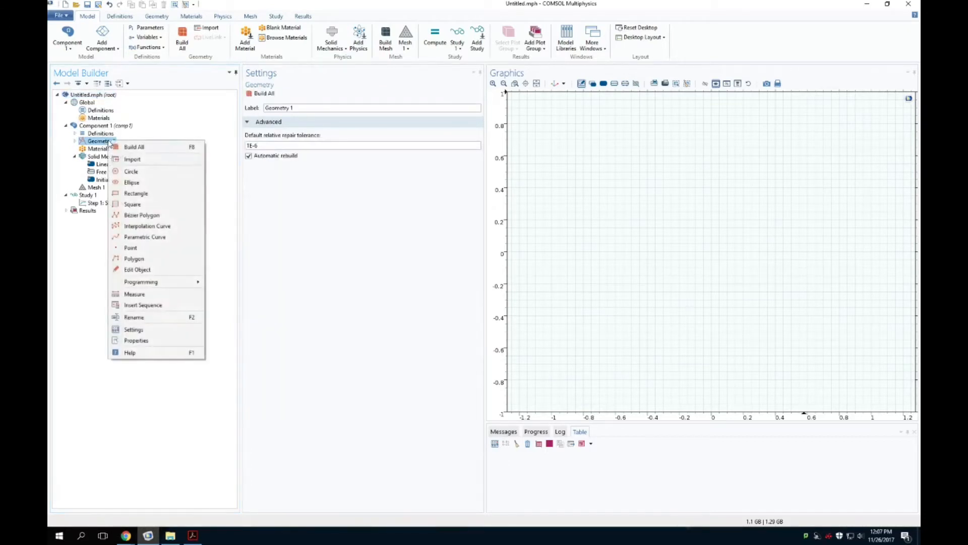
click(136, 193)
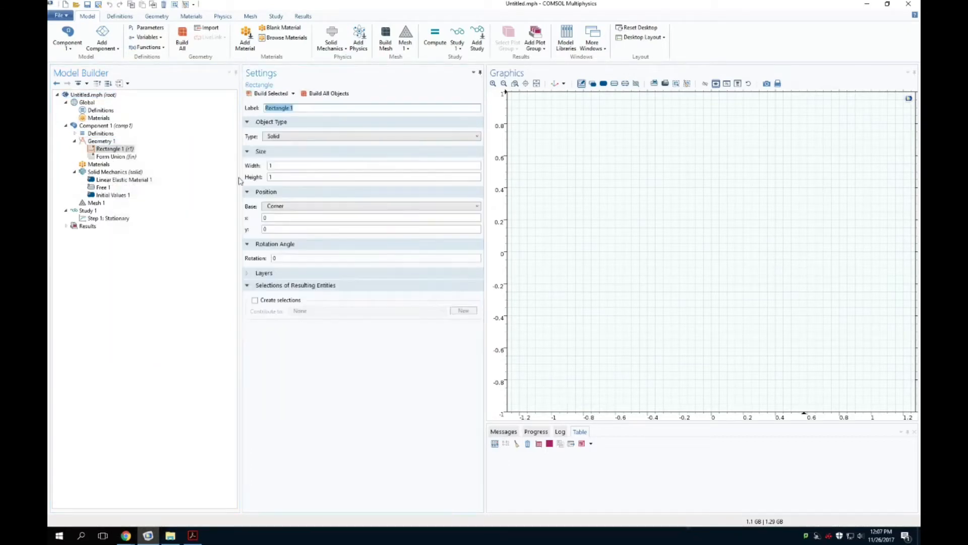
click(312, 165)
click(262, 196)
click(268, 194)
click(280, 205)
click(280, 216)
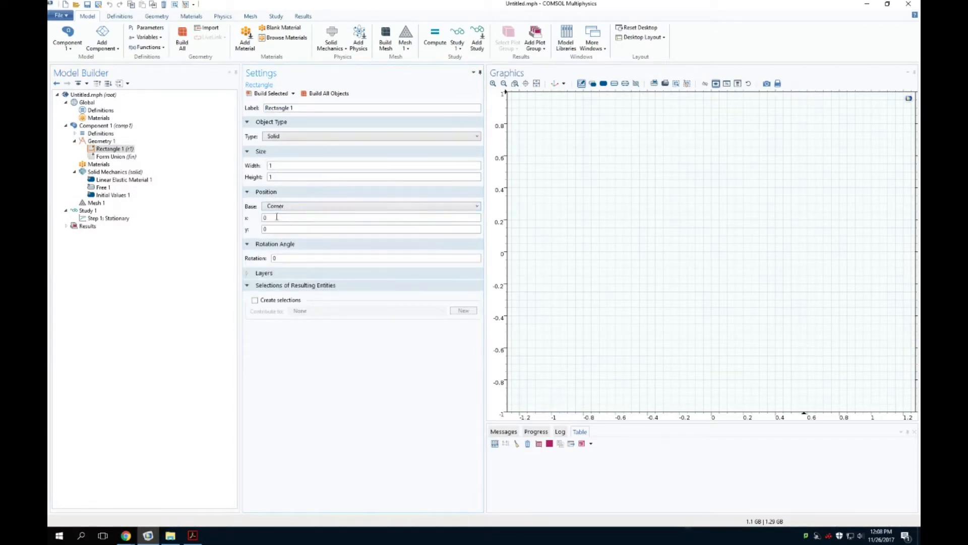
click(282, 165)
key(Tab)
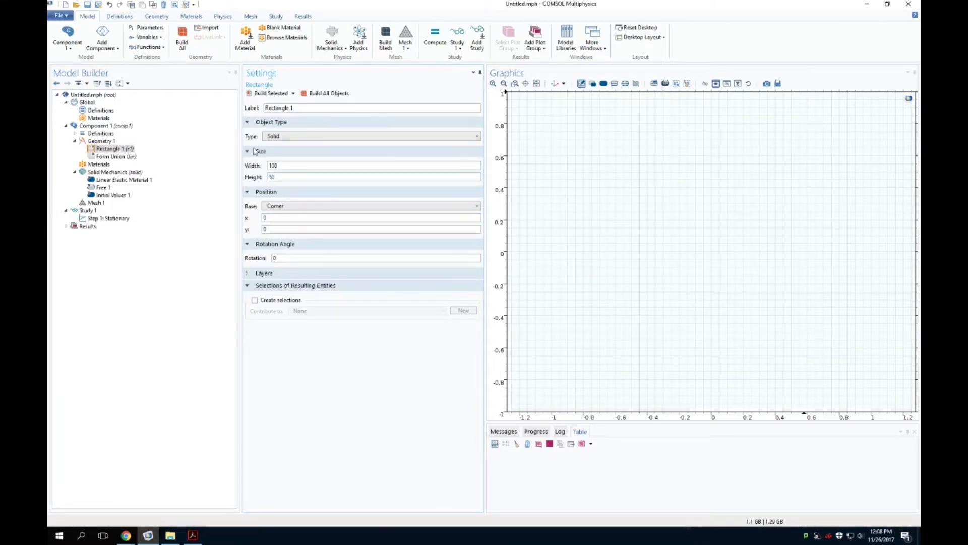
click(258, 94)
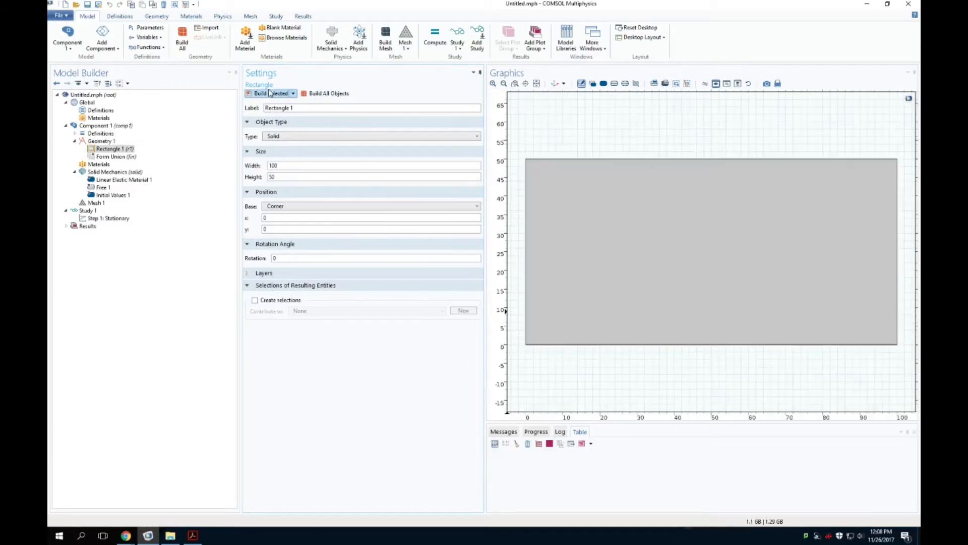
Step: Add a solid circle of radius 10 centred at the origin to the geometry, build it and fit it in view
click(104, 142)
right_click(105, 144)
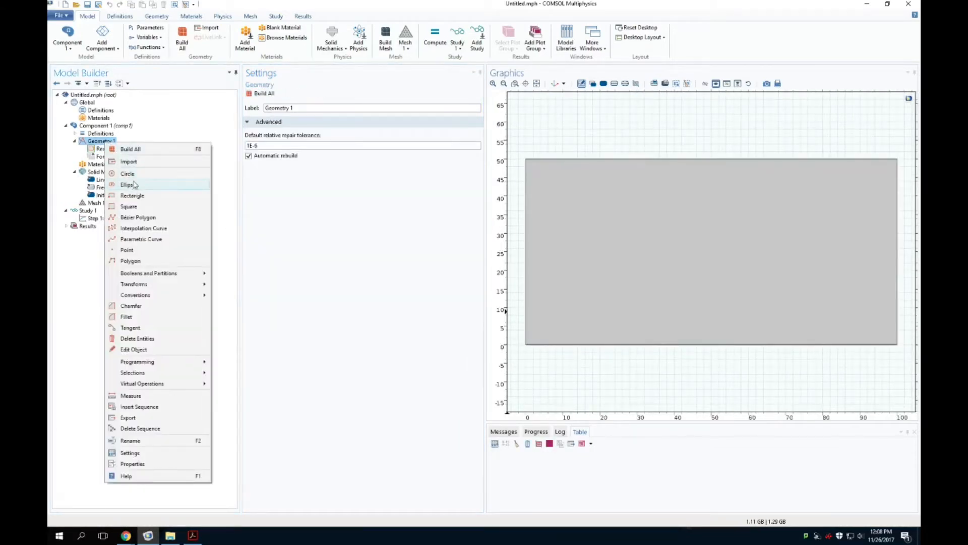
click(132, 174)
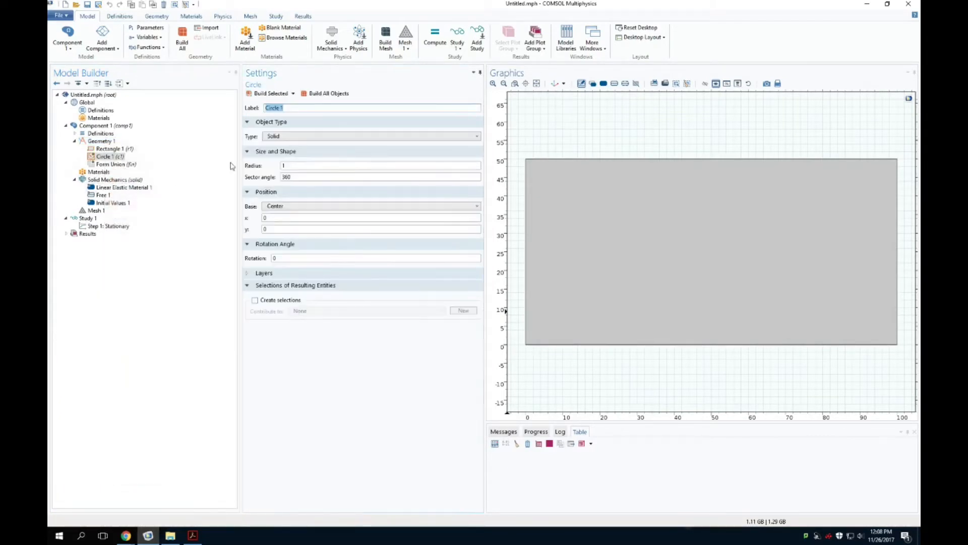
click(273, 218)
double_click(284, 165)
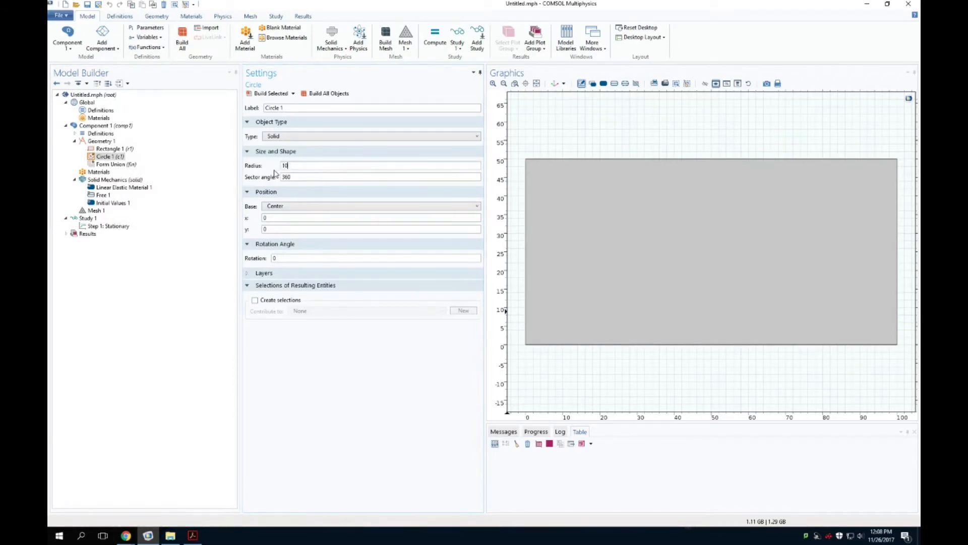
click(269, 93)
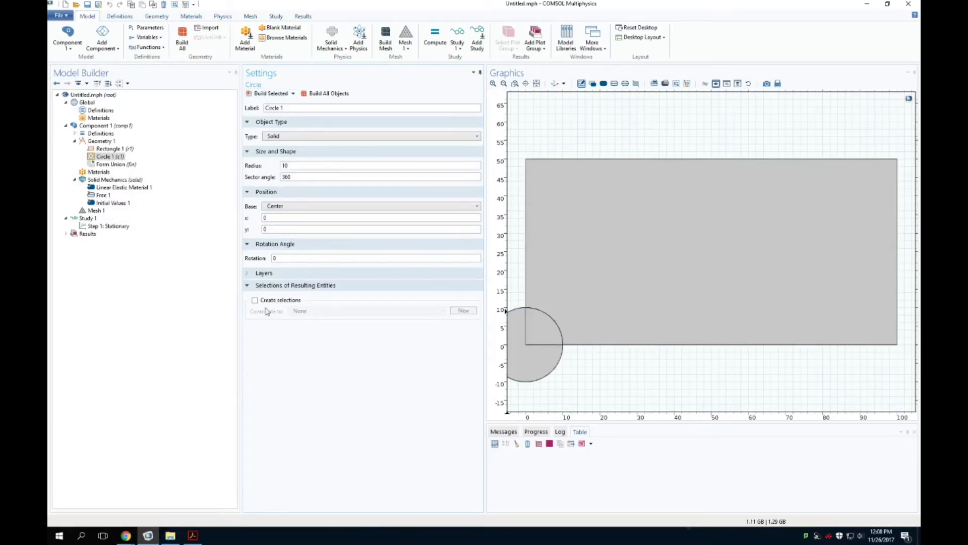
click(537, 85)
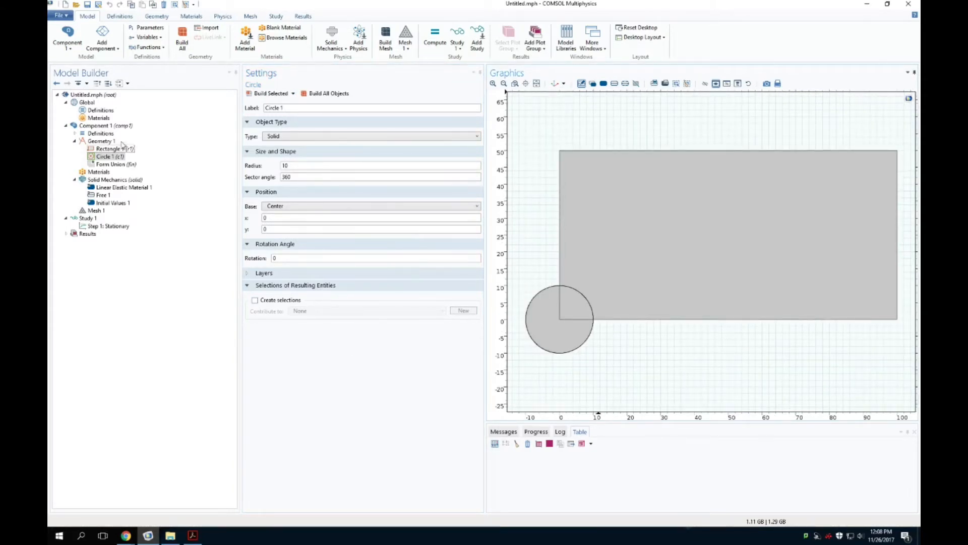
Step: Create a Boolean difference that subtracts the circle from the rectangle, and build the quarter plate
click(103, 142)
right_click(103, 142)
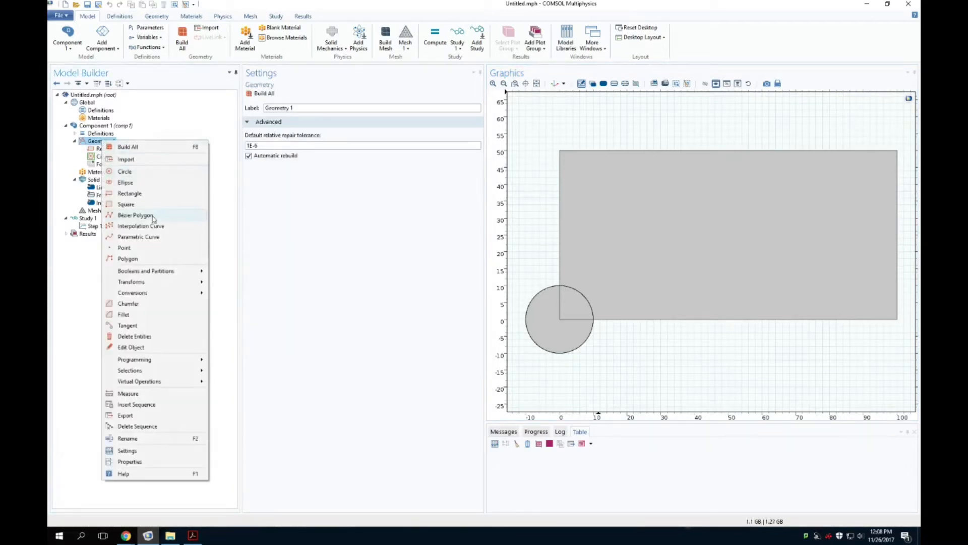
mouse_move(169, 272)
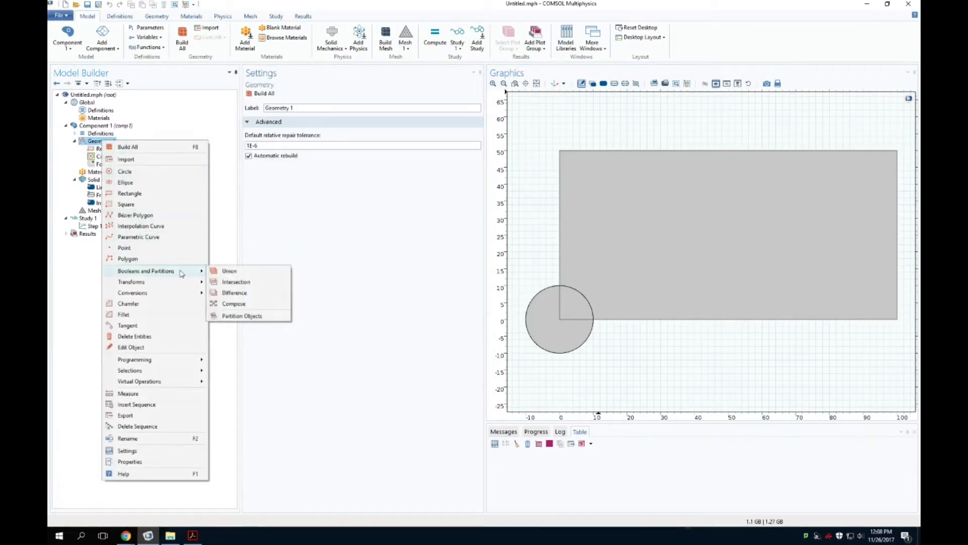
click(233, 293)
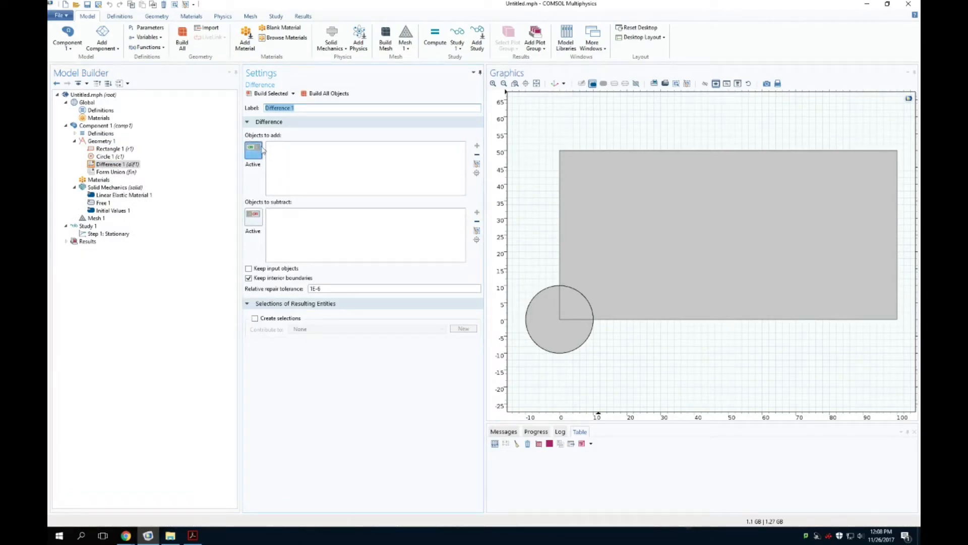
click(664, 217)
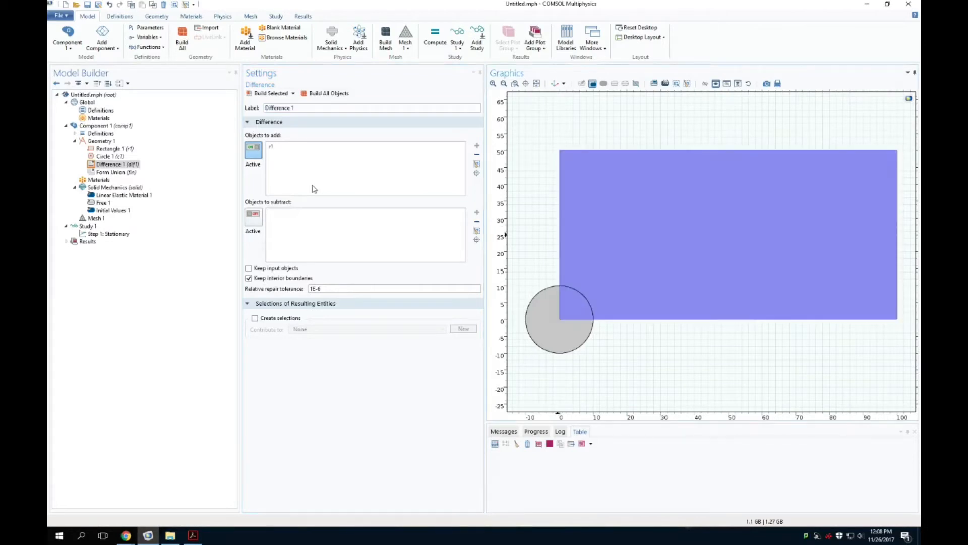
click(257, 168)
click(254, 218)
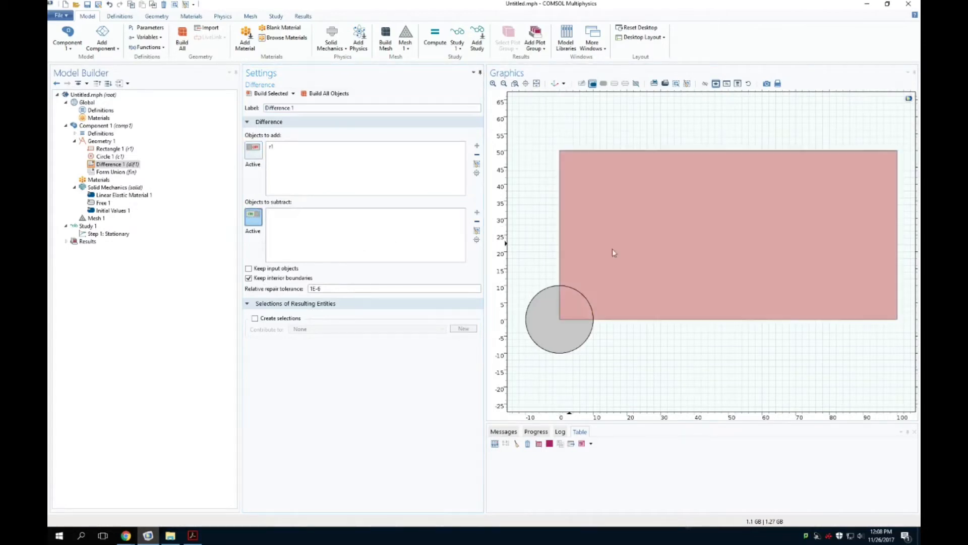
click(542, 322)
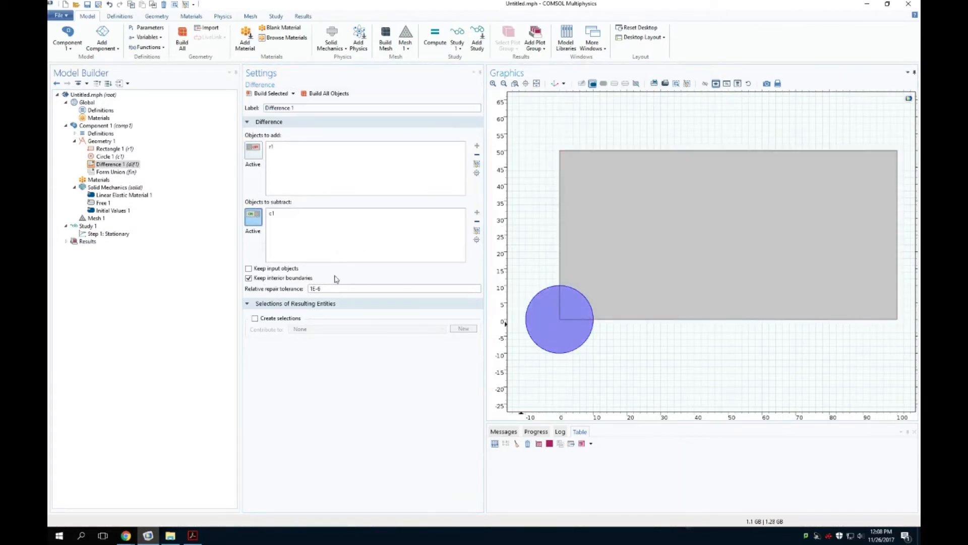
click(268, 93)
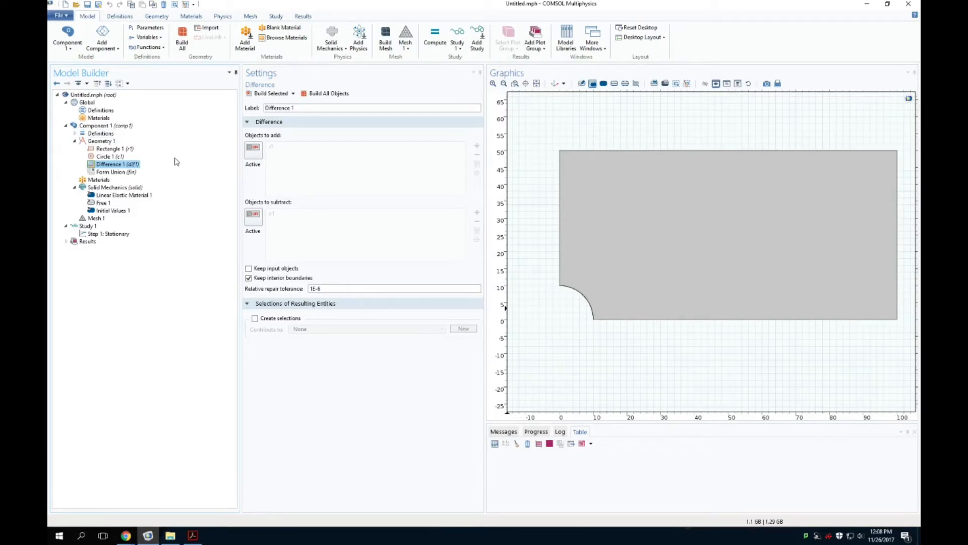
Step: Set the 2D approximation of the Solid Mechanics interface to plane stress, checking the analysis type in the Acrobat Reader problem statement
click(108, 188)
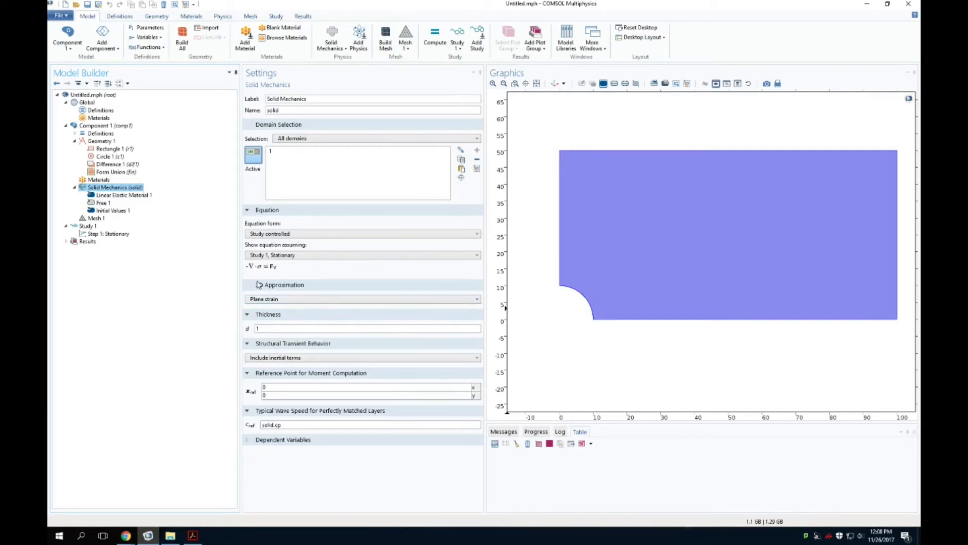
click(311, 298)
click(290, 317)
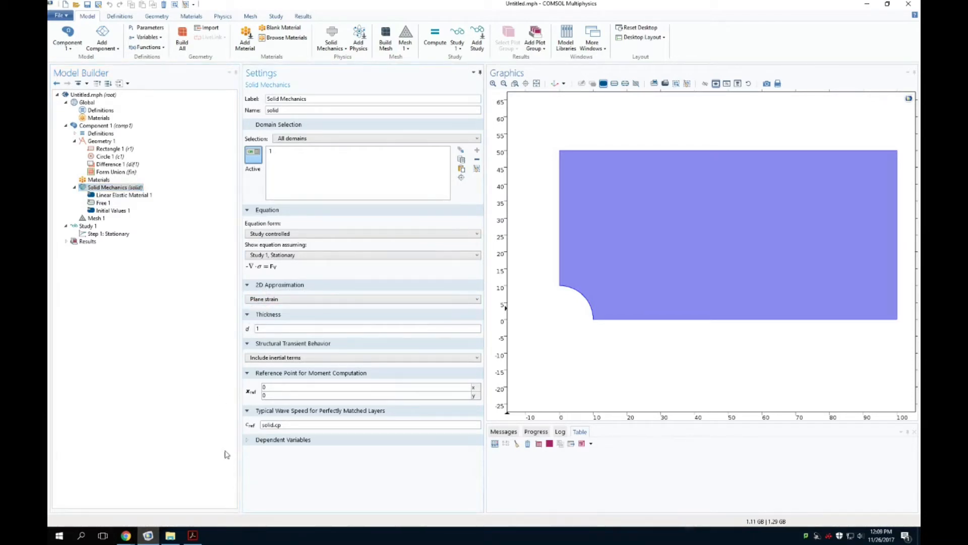
click(192, 535)
drag(309, 125, 418, 124)
click(162, 281)
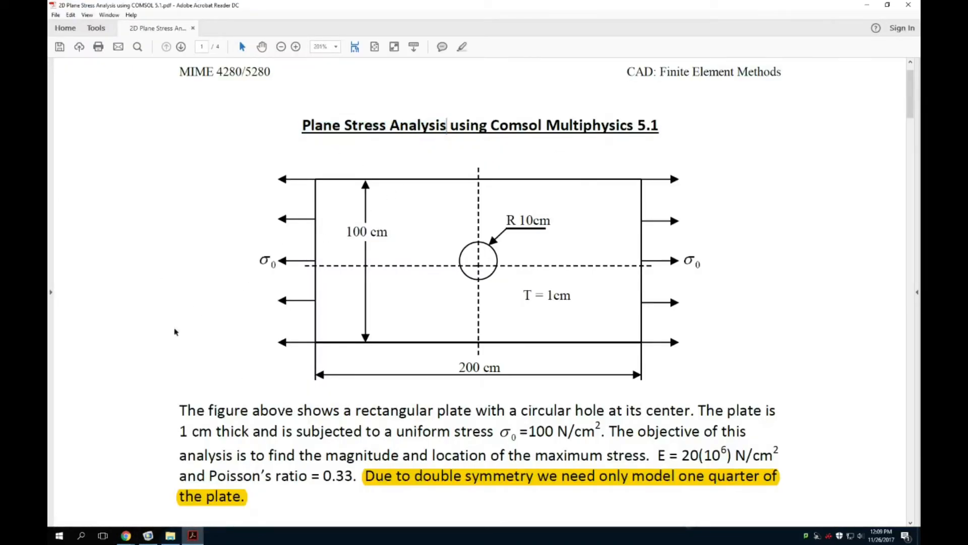
click(148, 541)
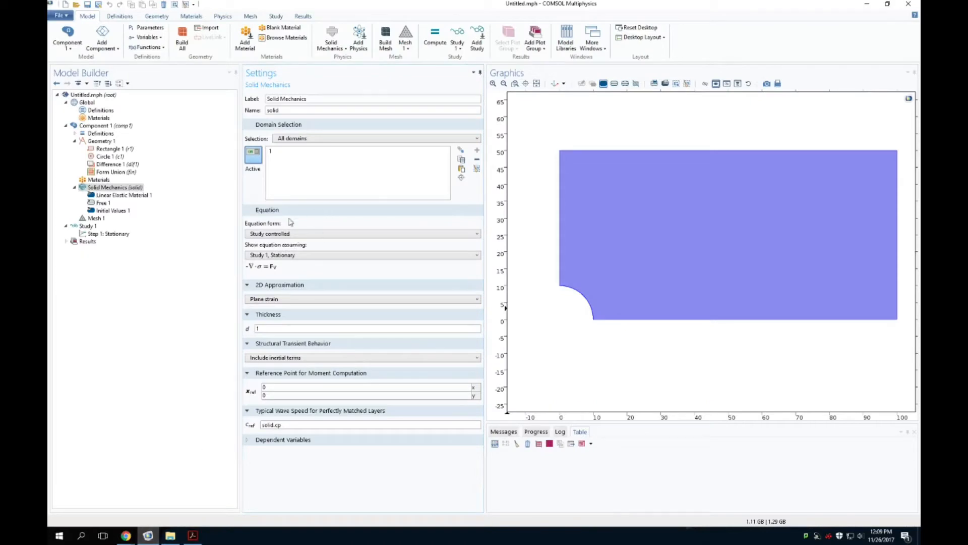
click(273, 301)
click(277, 320)
Step: Check the plate thickness in the problem statement in Acrobat Reader, and return to COMSOL Multiphysics
click(193, 536)
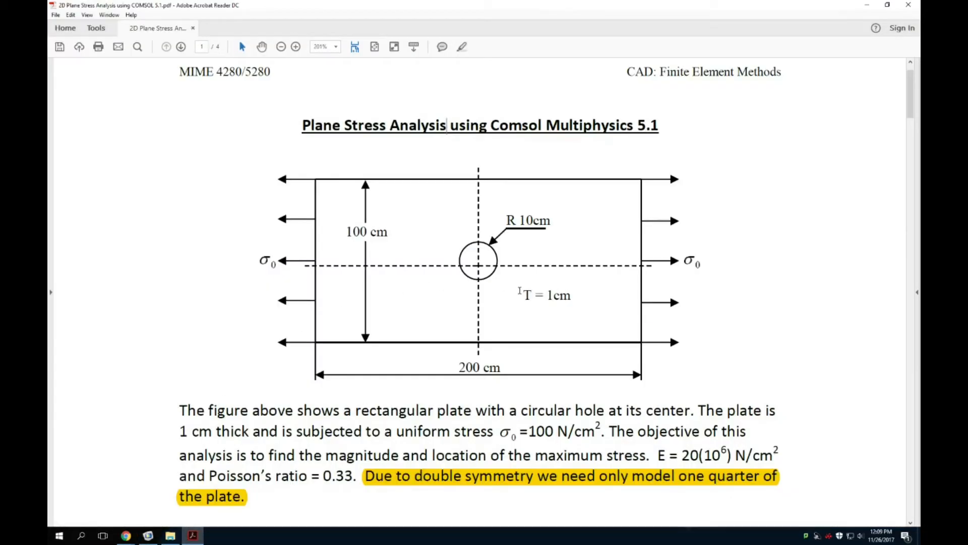
drag(180, 431, 248, 432)
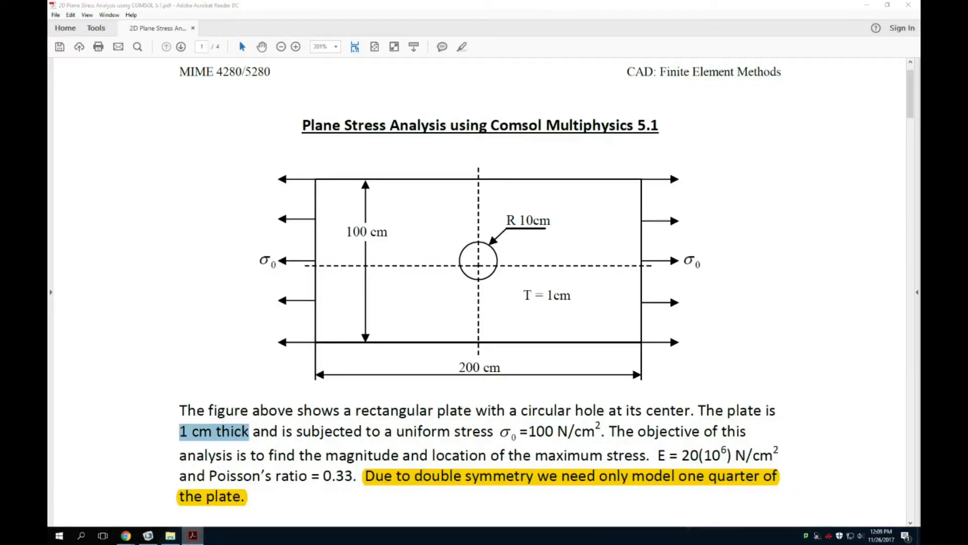
key(alt+Tab)
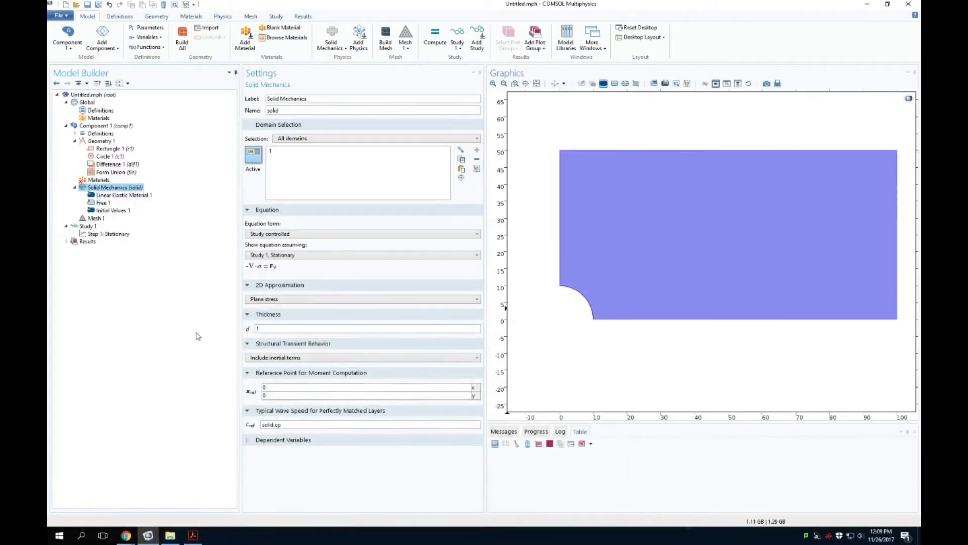
Step: Add a blank material to the plate with Young's modulus 20e6, Poisson's ratio 0.33 and density 2900
click(98, 180)
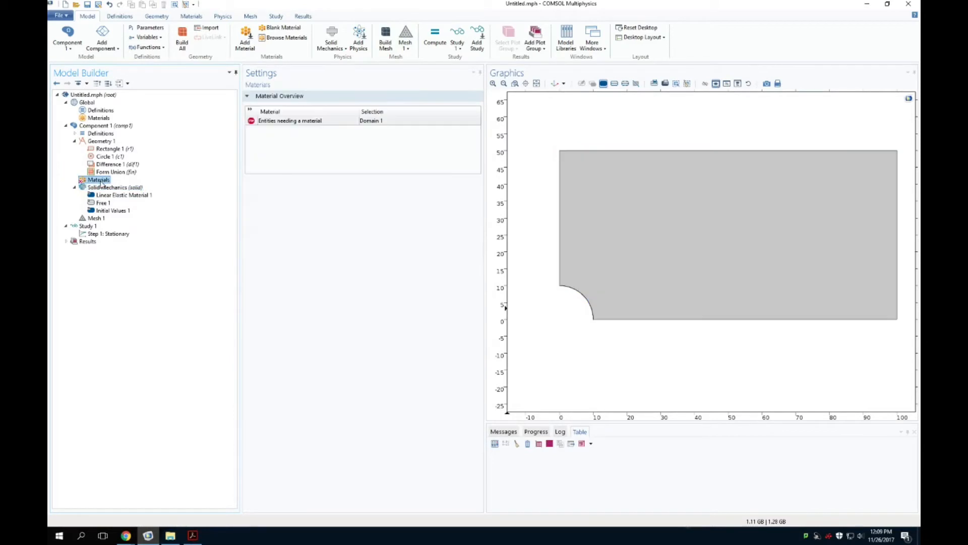
right_click(101, 183)
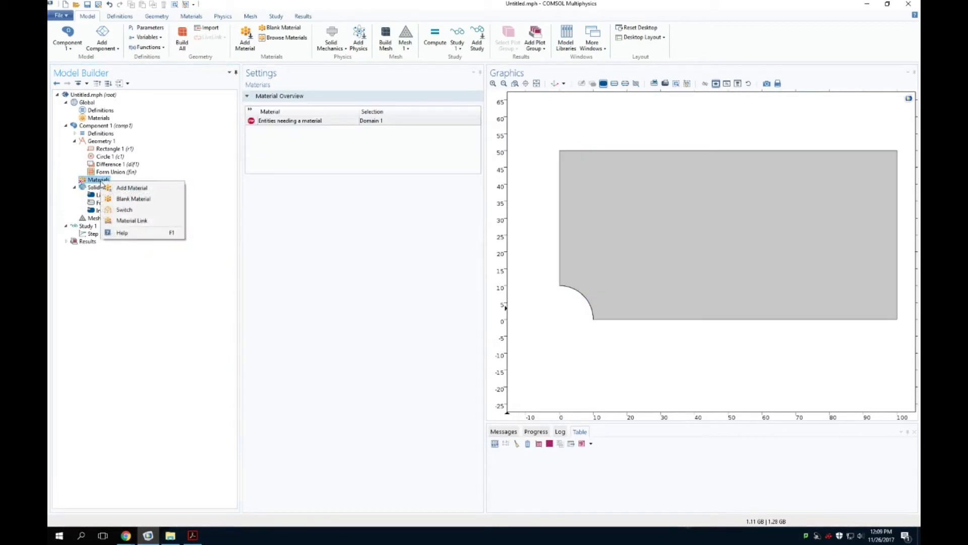
click(133, 198)
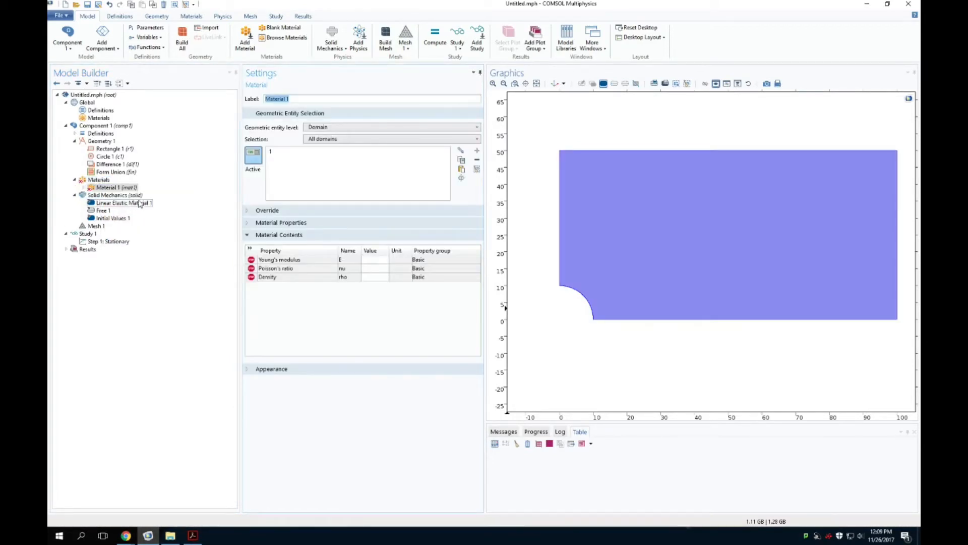
click(374, 261)
click(374, 260)
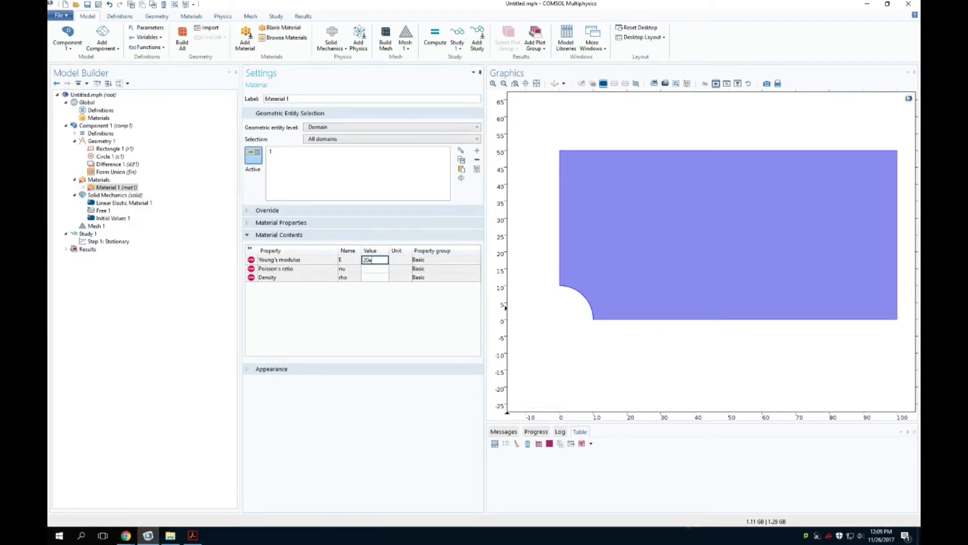
click(381, 268)
text(0.33)
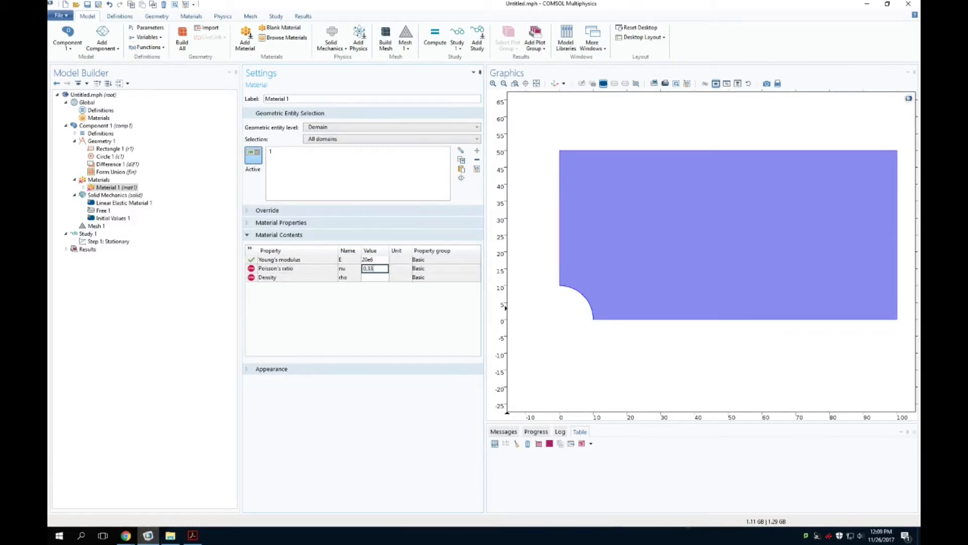
click(384, 281)
text(2900)
click(305, 329)
click(163, 331)
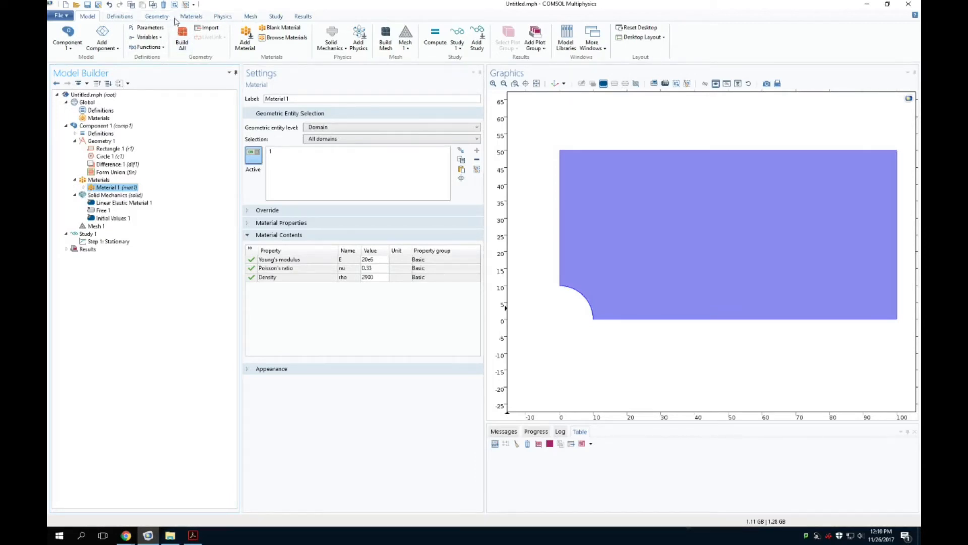
Step: Add a Symmetry boundary condition on the plate's two straight cut edges, along x = 0 and y = 0
click(217, 17)
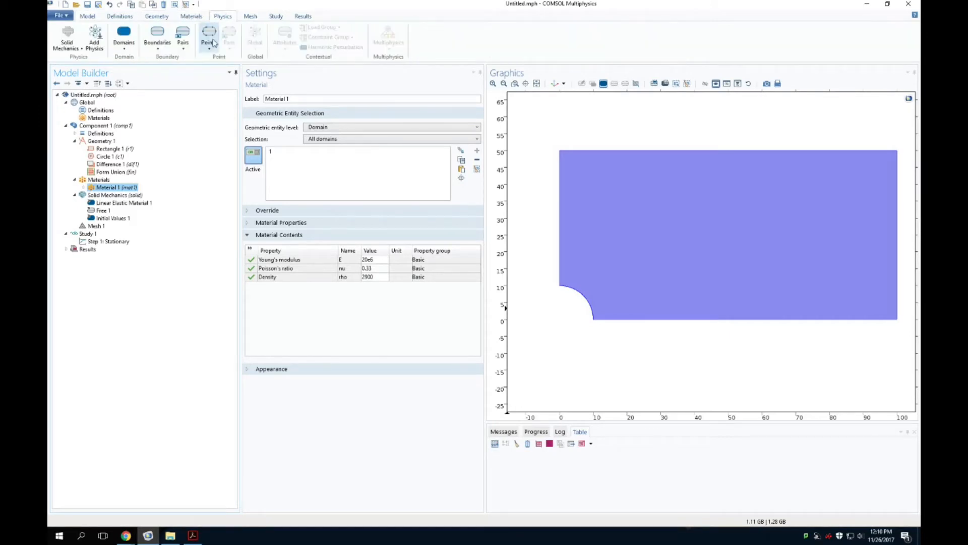
click(165, 47)
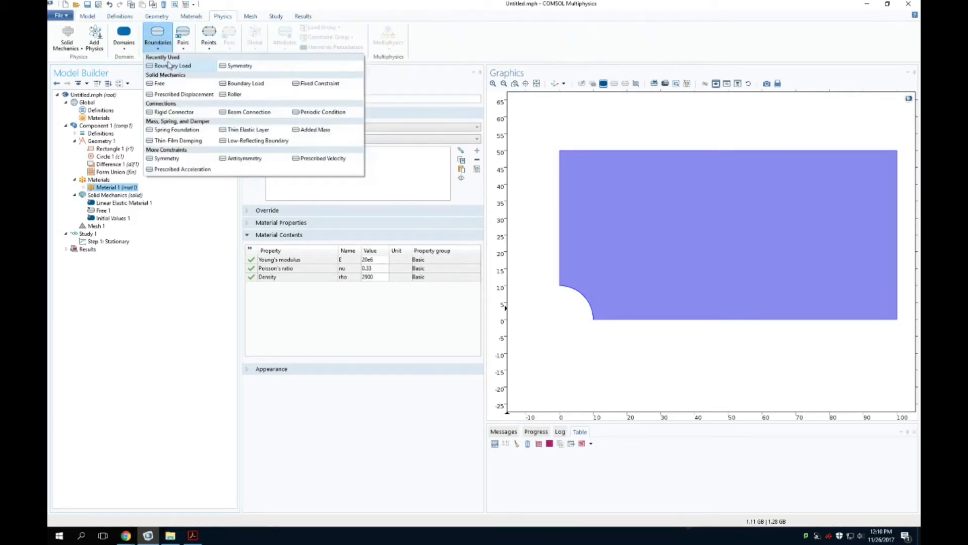
click(177, 161)
click(560, 225)
click(651, 320)
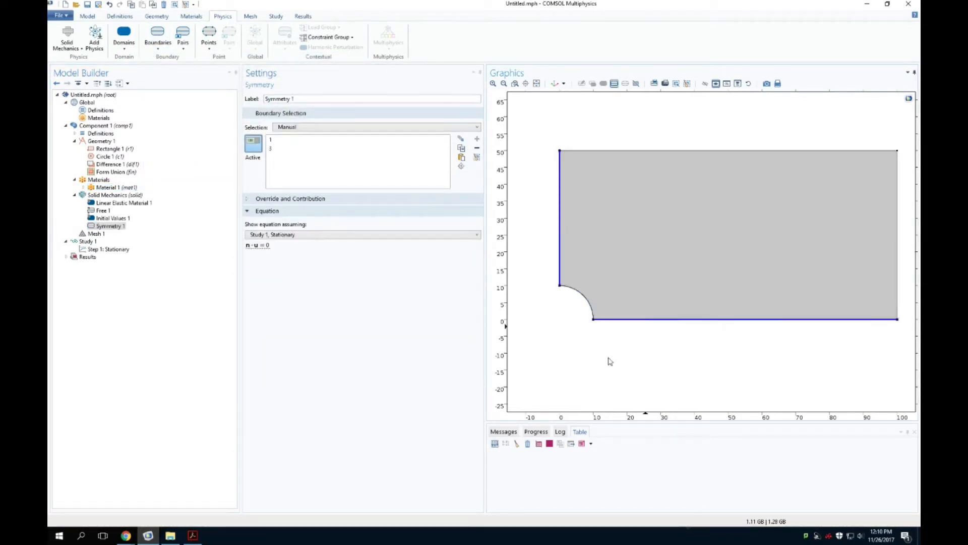
Step: Check the plate's symmetry lines in the problem figure in Acrobat Reader, and return to COMSOL Multiphysics
click(192, 535)
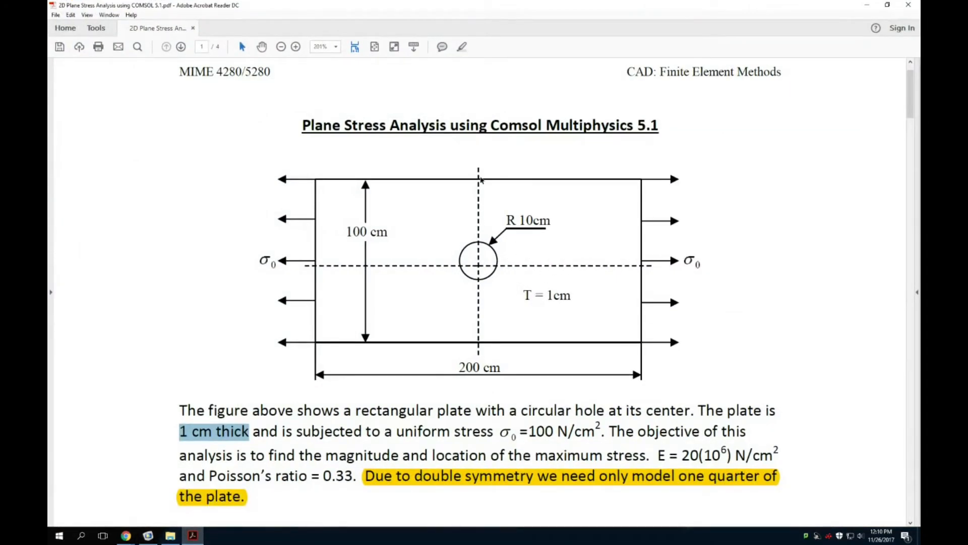
click(867, 5)
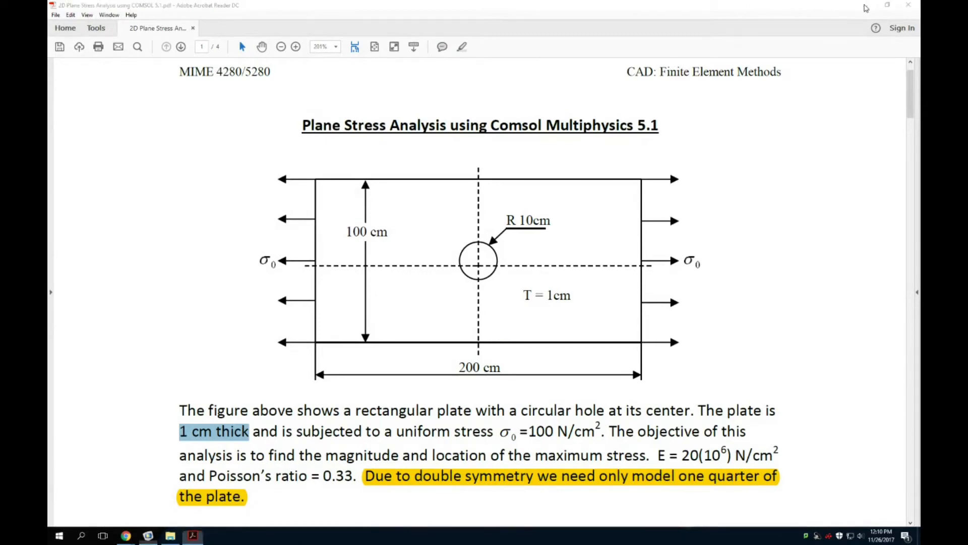
click(172, 318)
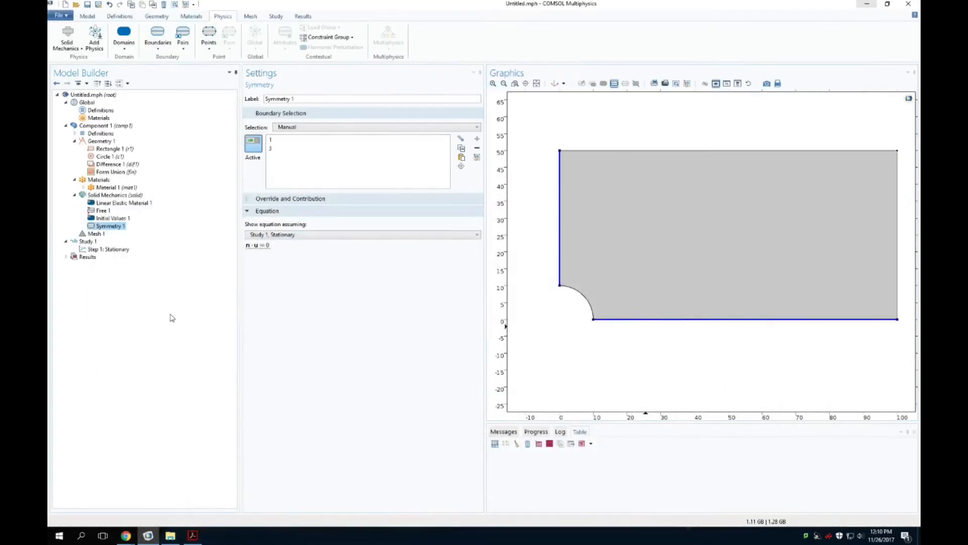
Step: Add a Boundary Load on the plate's vertical outer edge at x = 100
click(157, 36)
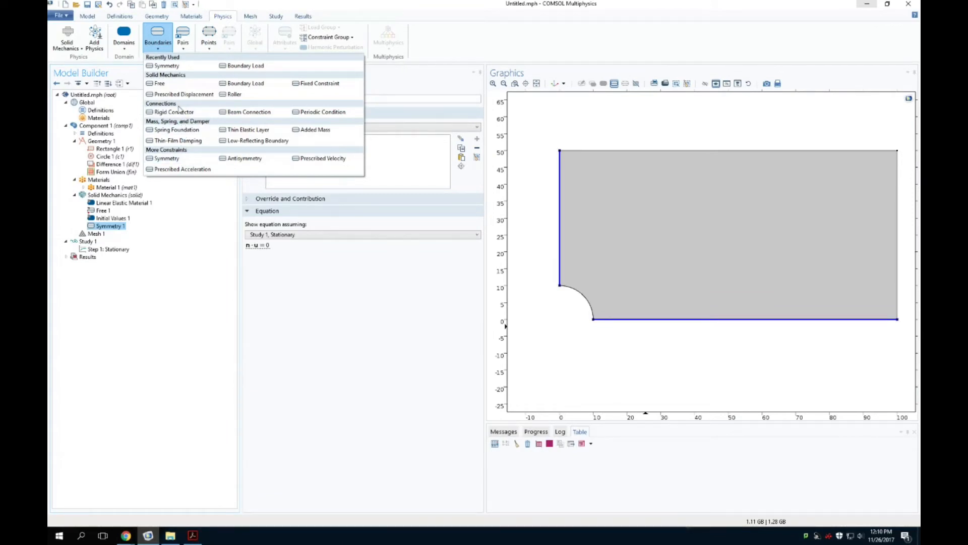
click(245, 84)
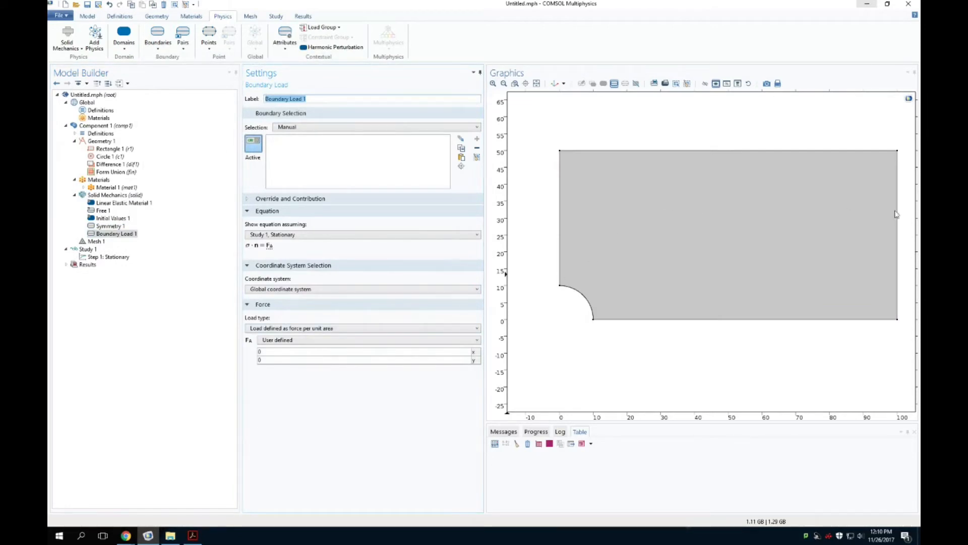
click(897, 232)
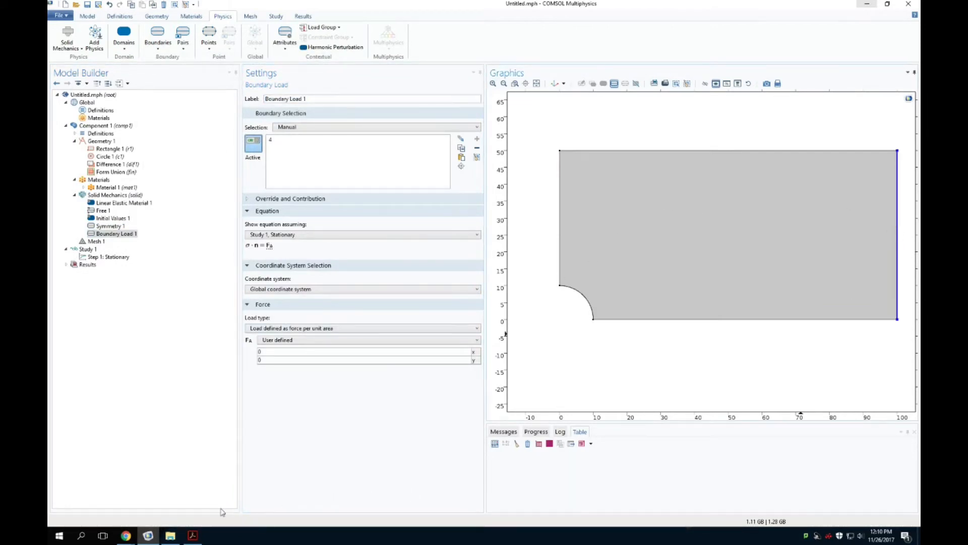
Step: Check the applied uniform stress in the Acrobat Reader problem statement, and return to COMSOL Multiphysics
key(alt+Tab)
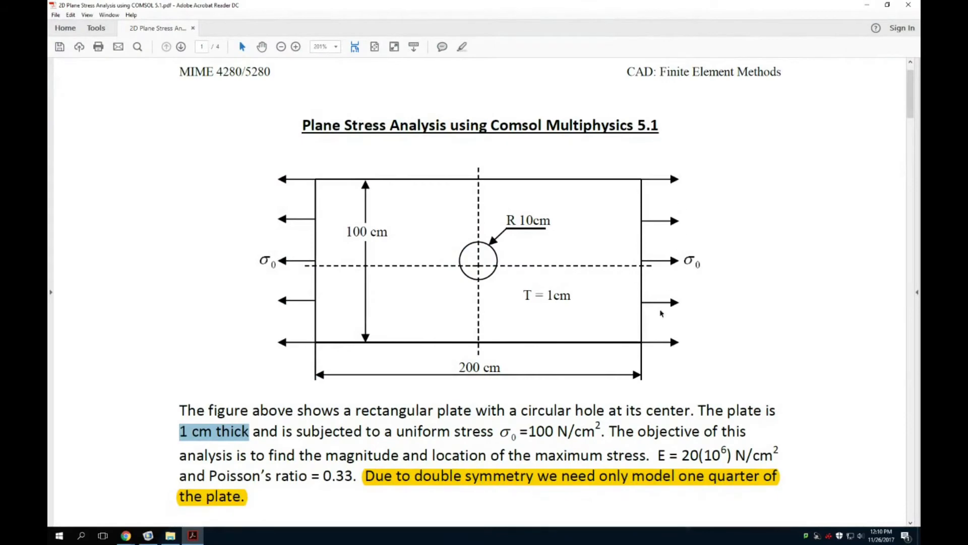
drag(509, 433, 595, 435)
click(866, 4)
Step: Set the x component of the boundary load to 100, defined as force per unit area
click(295, 332)
click(295, 331)
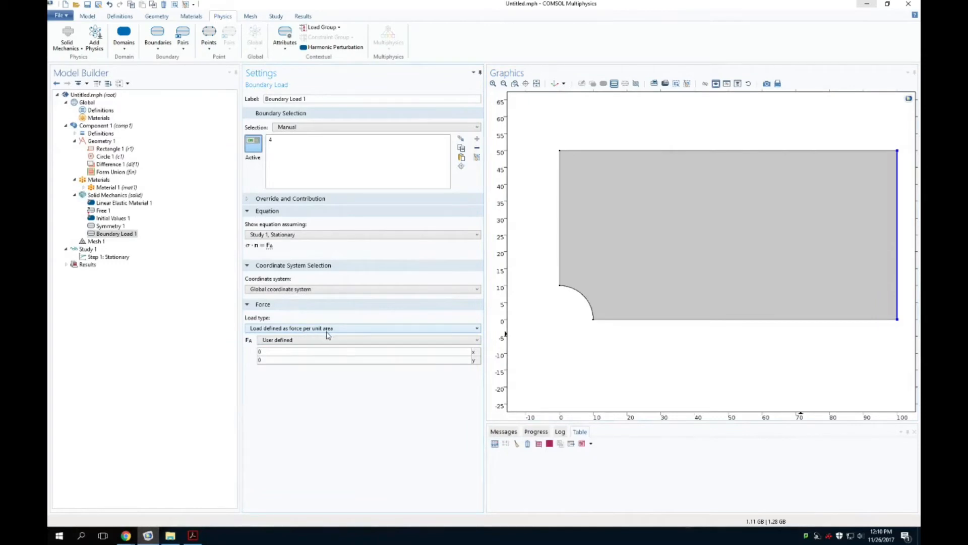
click(294, 352)
text(100)
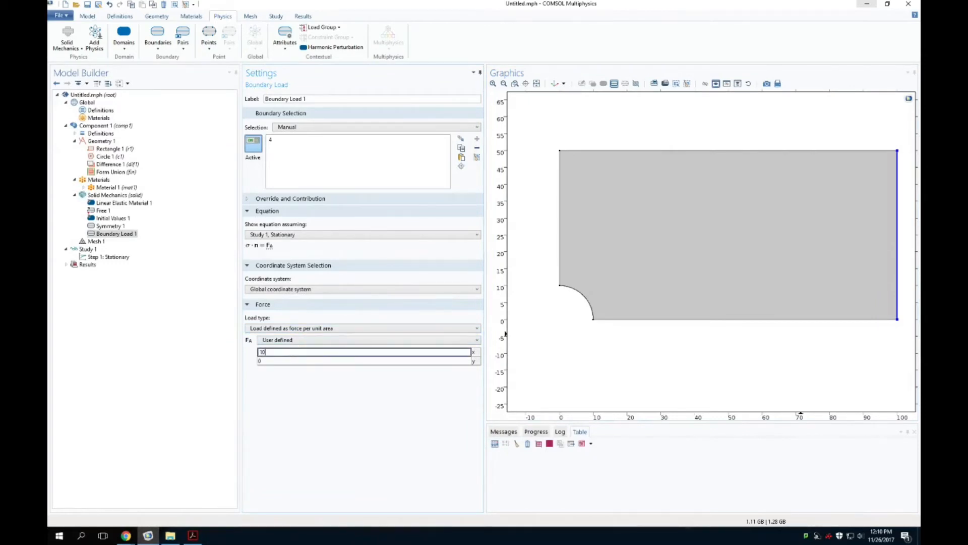
click(162, 433)
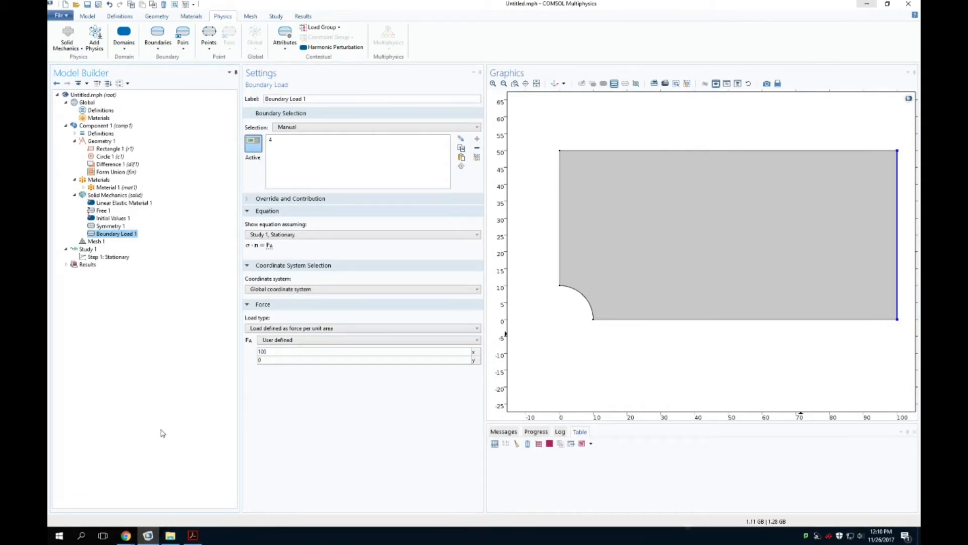
Step: Add a Free Triangular mesh with the predefined element size Fine, and build it on the plate
click(99, 241)
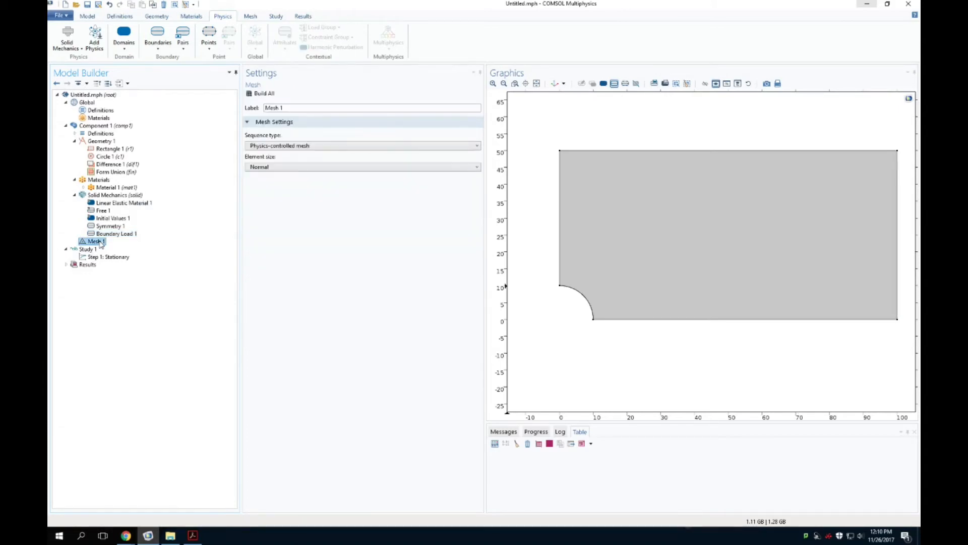
right_click(101, 243)
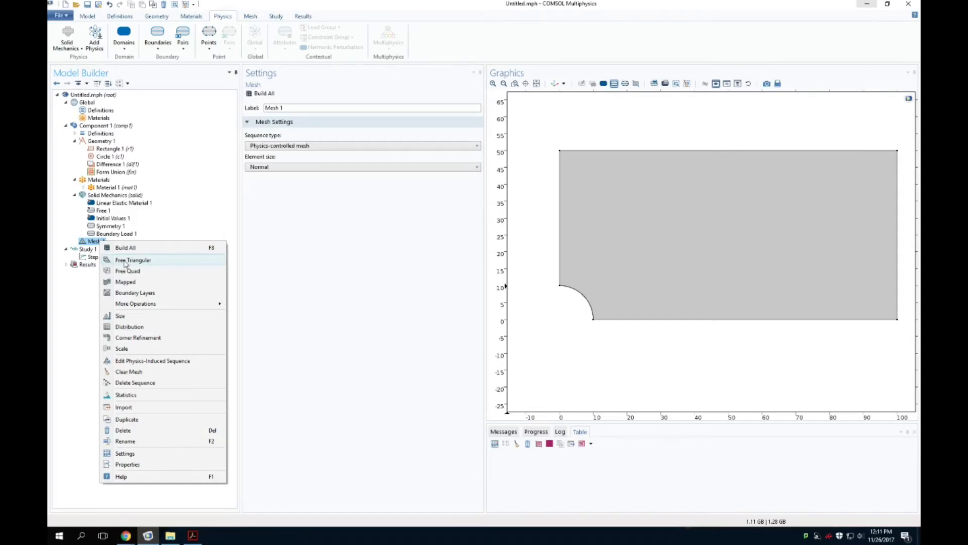
click(101, 249)
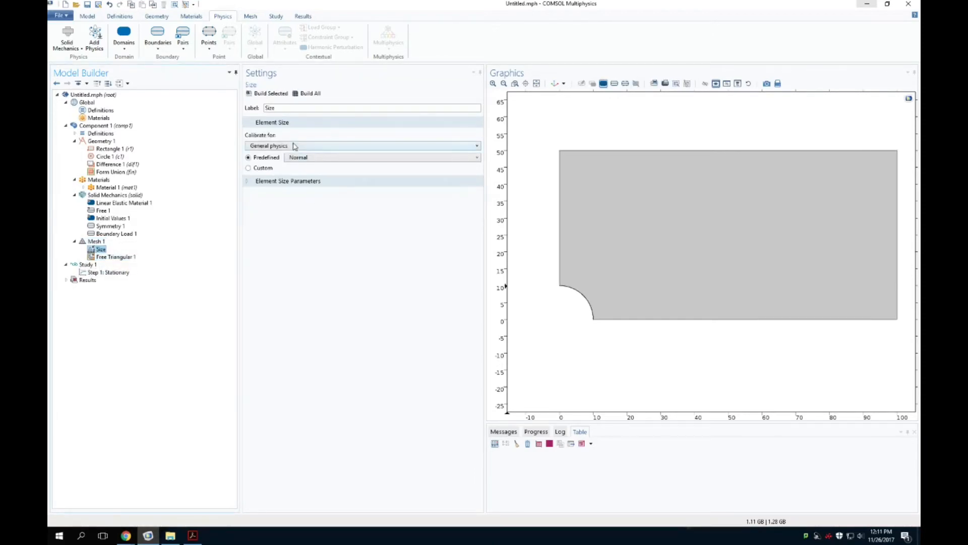
click(320, 158)
click(309, 196)
click(290, 94)
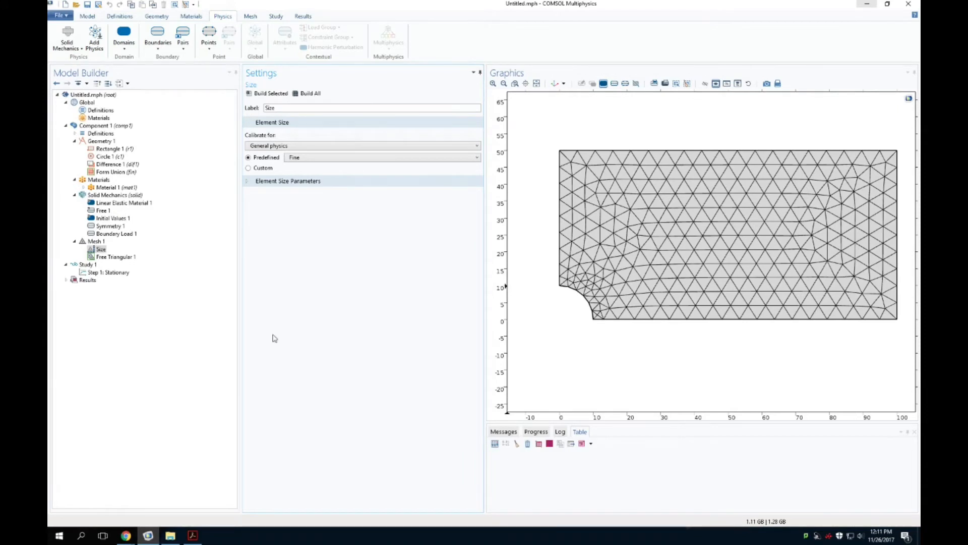
Step: Add a Refine operation to the plate's mesh sequence
click(97, 242)
right_click(97, 243)
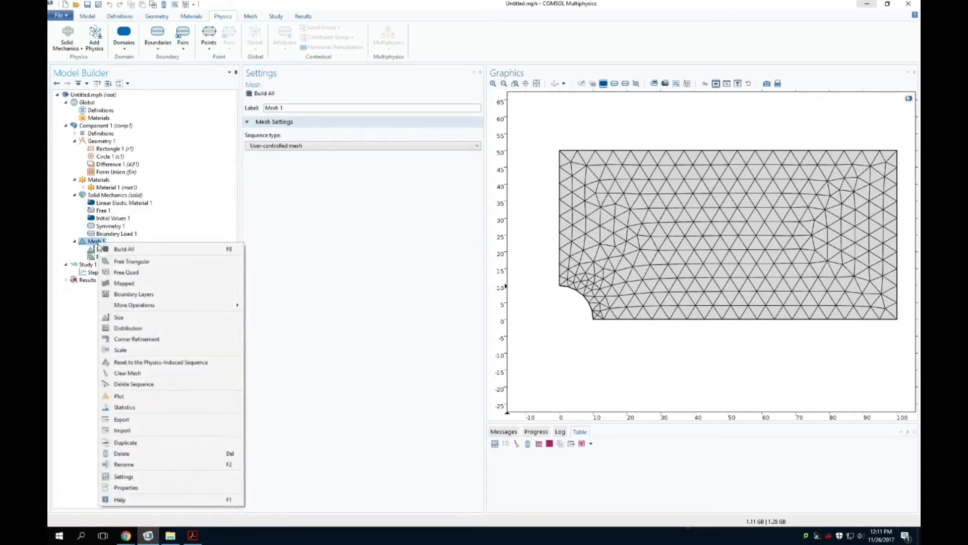
mouse_move(154, 305)
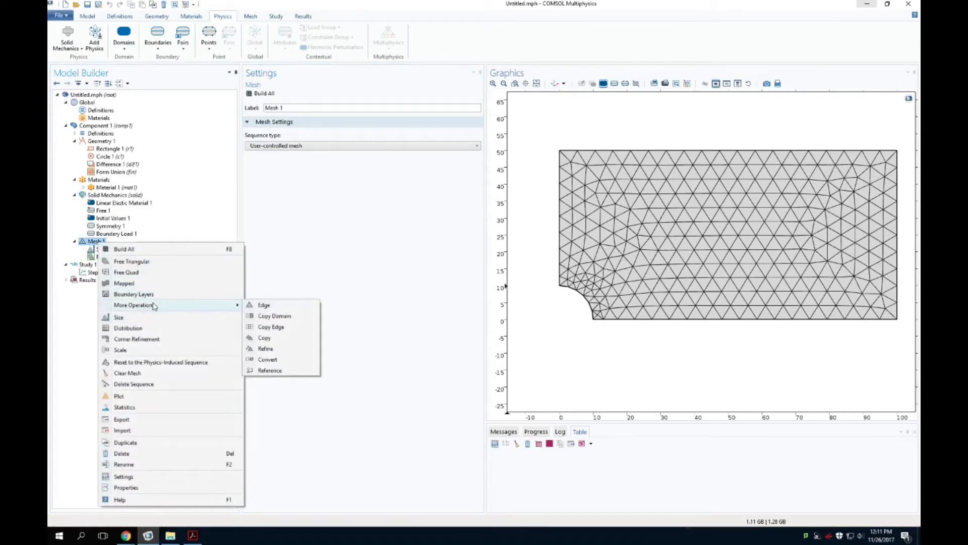
click(268, 349)
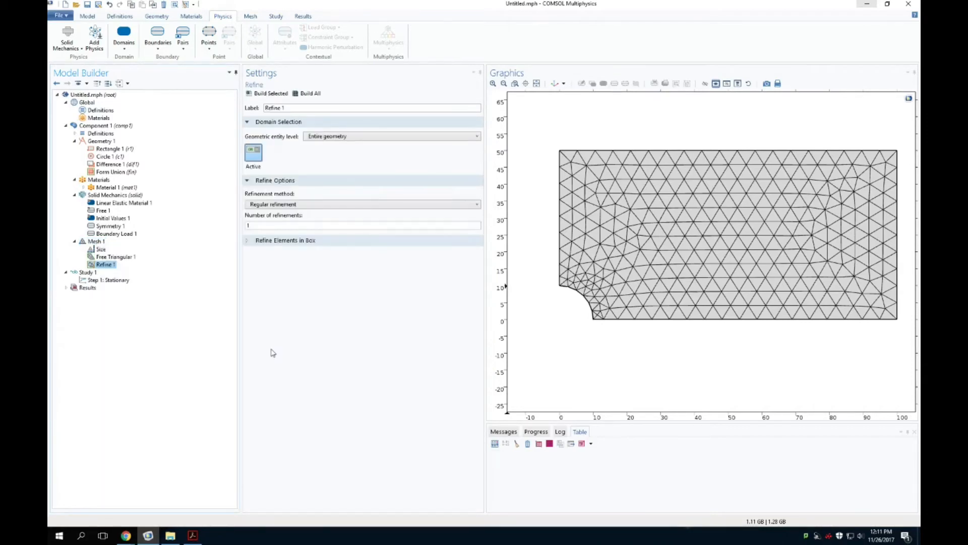
Step: Limit the refinement to a bounding box from 0 to 20 in both x and y, and rebuild the mesh
click(295, 241)
click(263, 253)
click(284, 275)
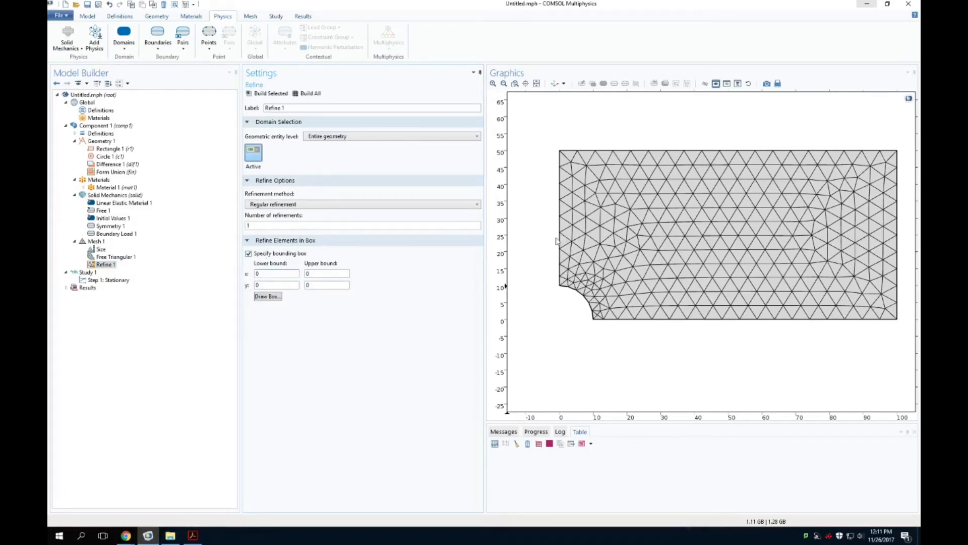
click(309, 274)
click(305, 285)
text(2)
click(268, 299)
click(309, 94)
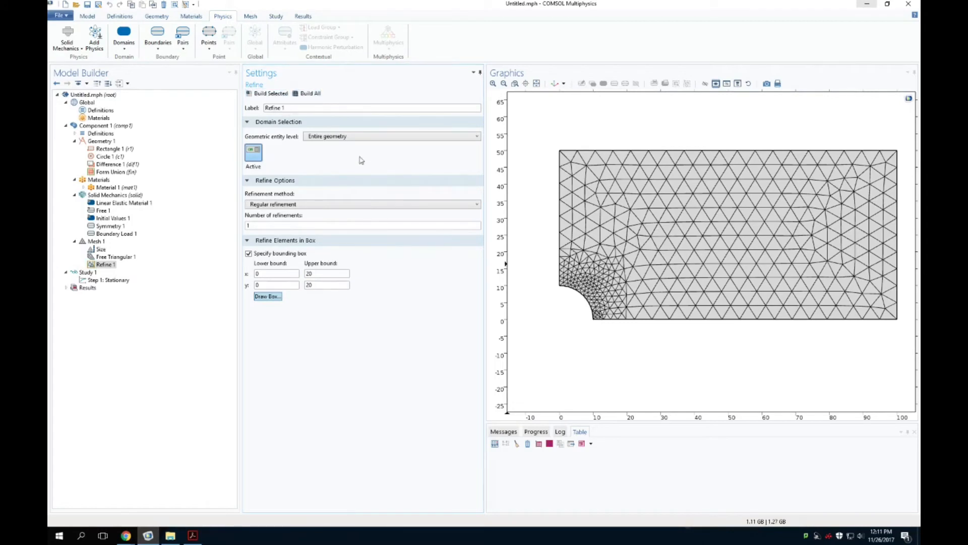
Step: Compute the stationary study for the quarter plate
click(183, 372)
click(276, 17)
click(63, 38)
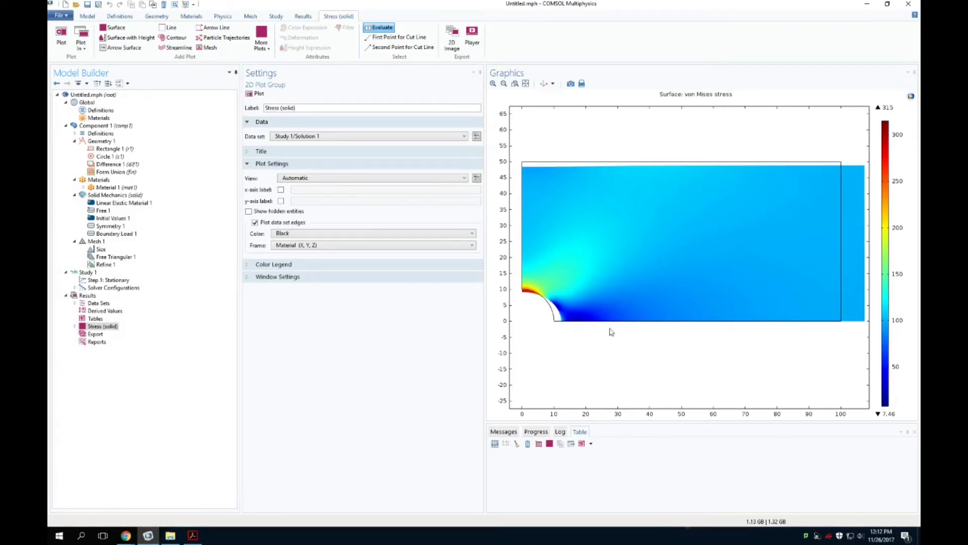
Step: Add a 2D plot group to the results, and add a surface plot to it
click(92, 296)
right_click(94, 297)
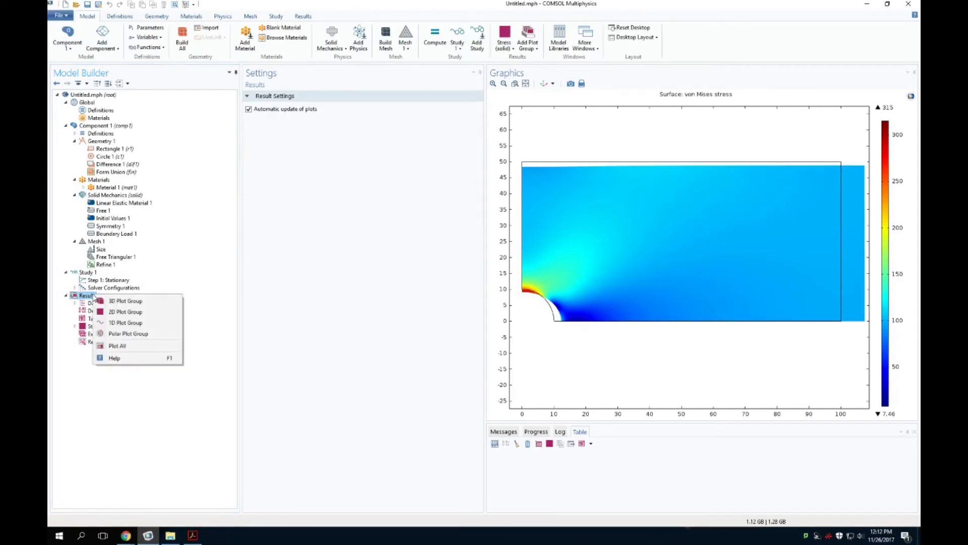
click(126, 312)
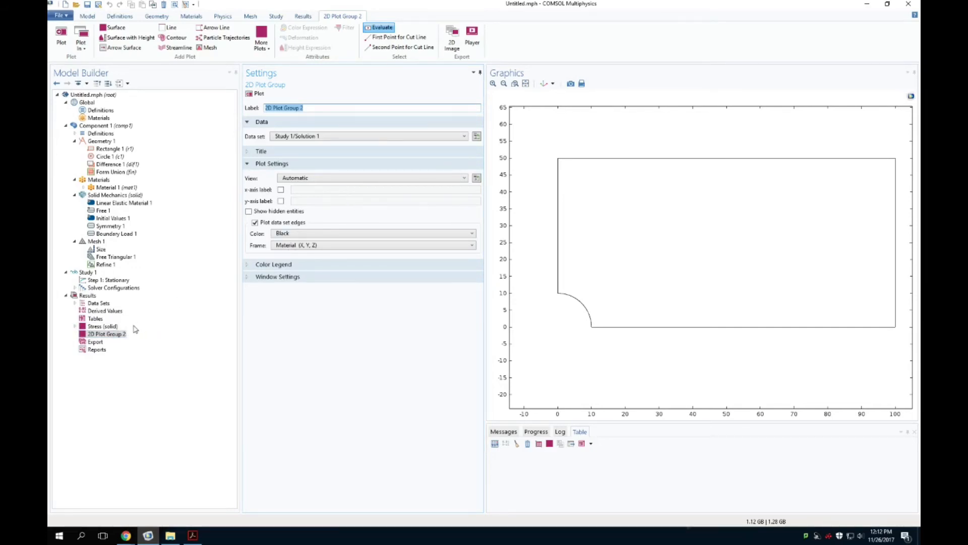
click(106, 336)
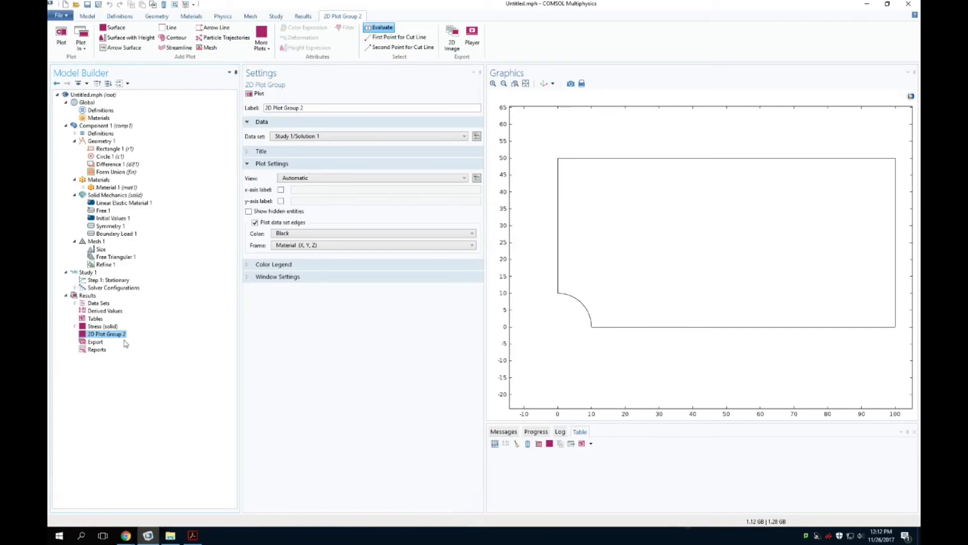
right_click(115, 334)
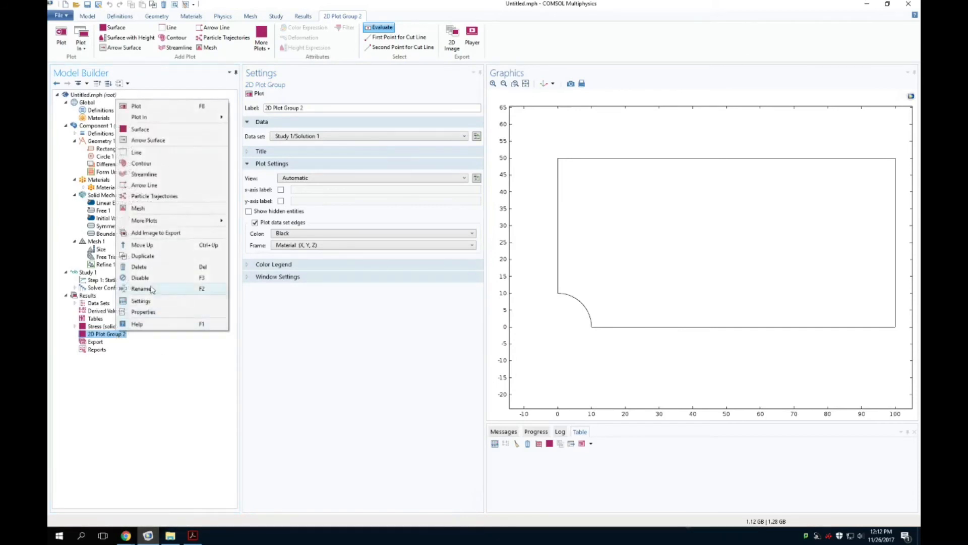
click(176, 135)
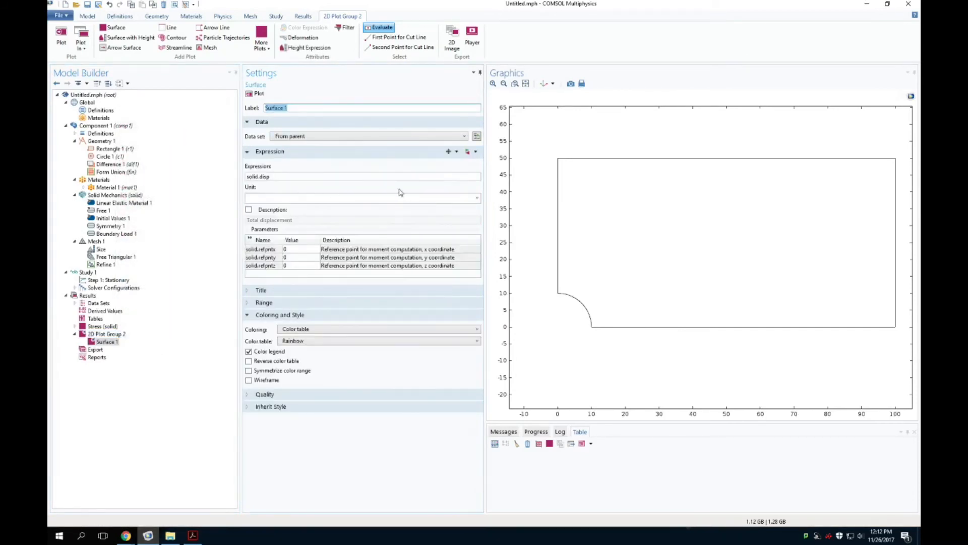
Step: Set the surface plot's expression to the von Mises stress, solid.mises, plot it, and select its plot group
click(475, 152)
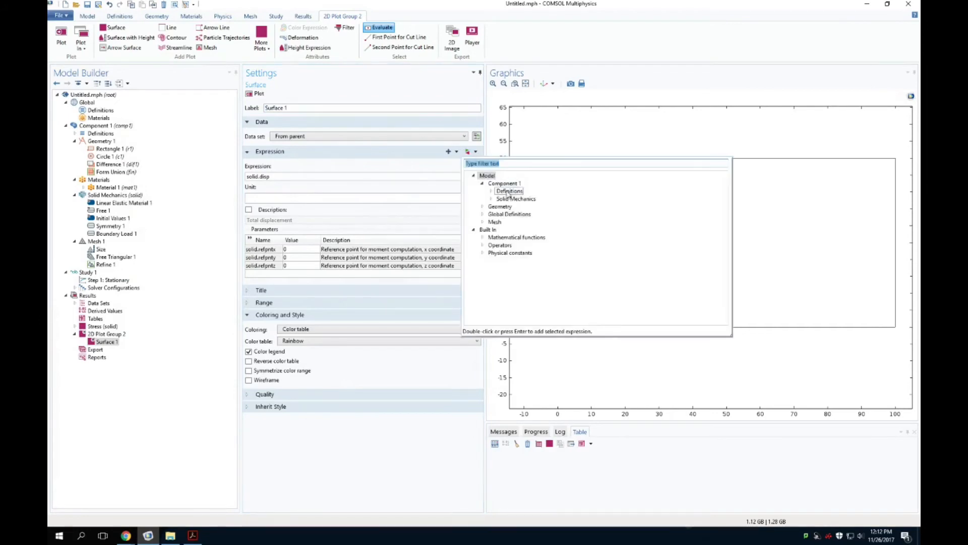
click(510, 200)
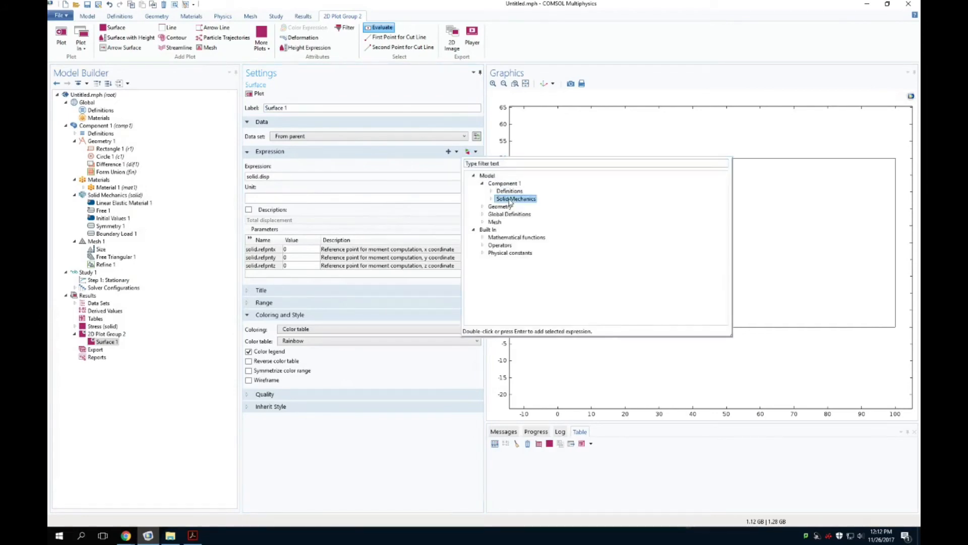
double_click(510, 200)
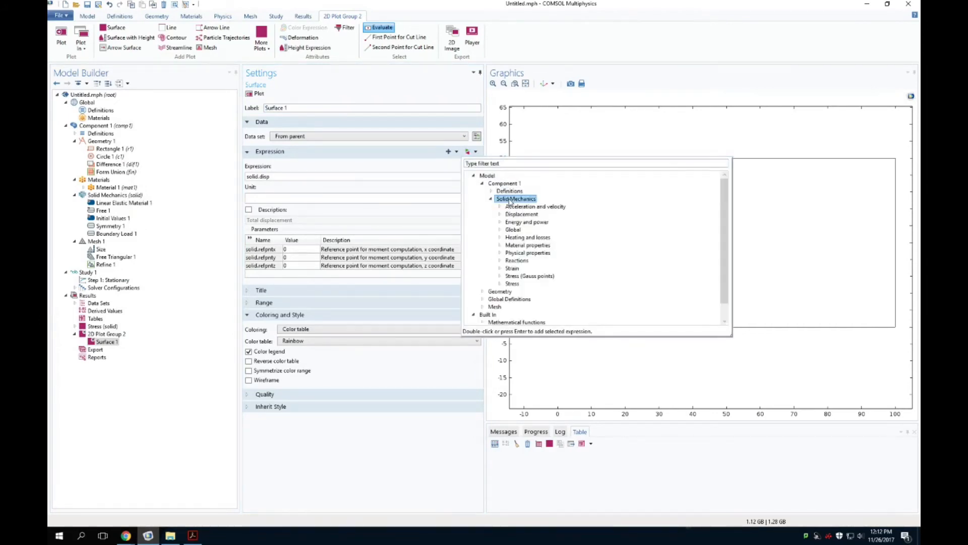
double_click(516, 284)
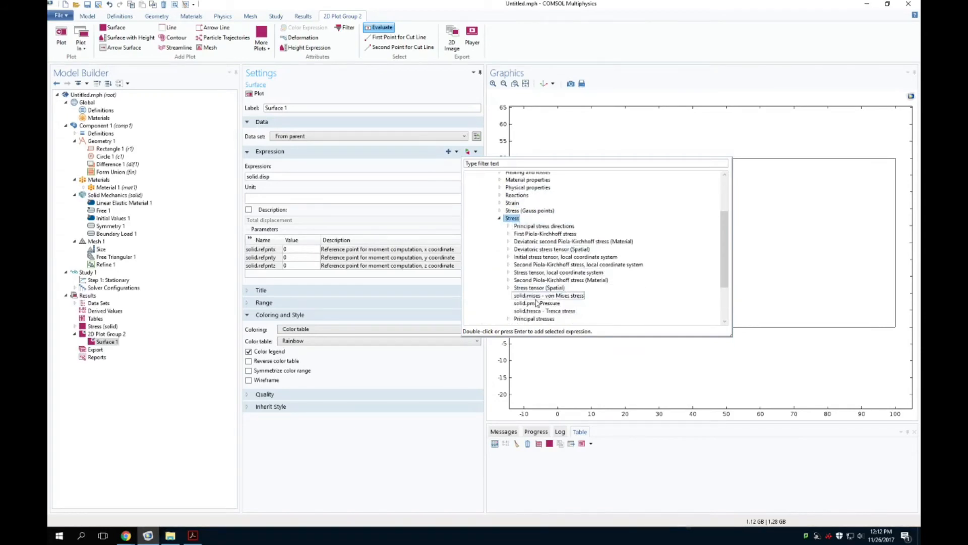
double_click(529, 297)
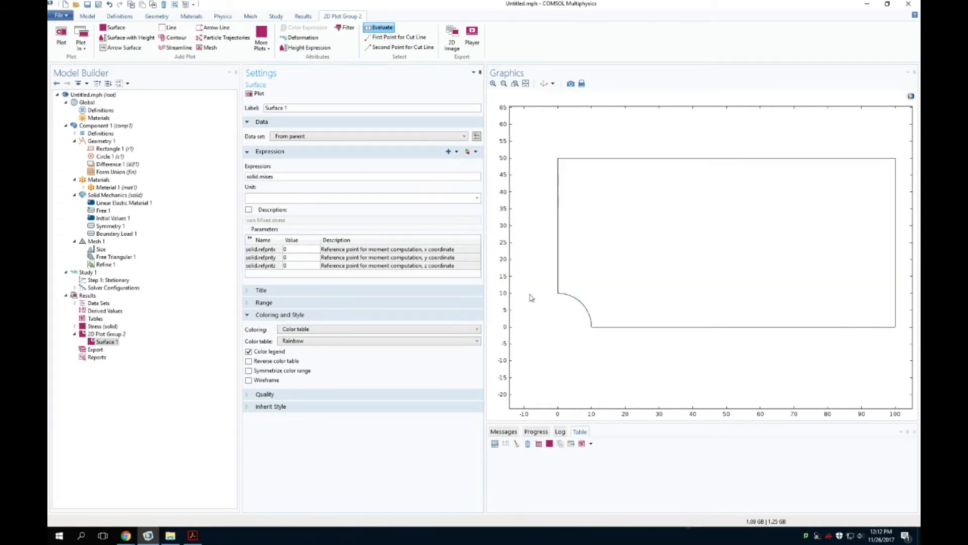
click(259, 95)
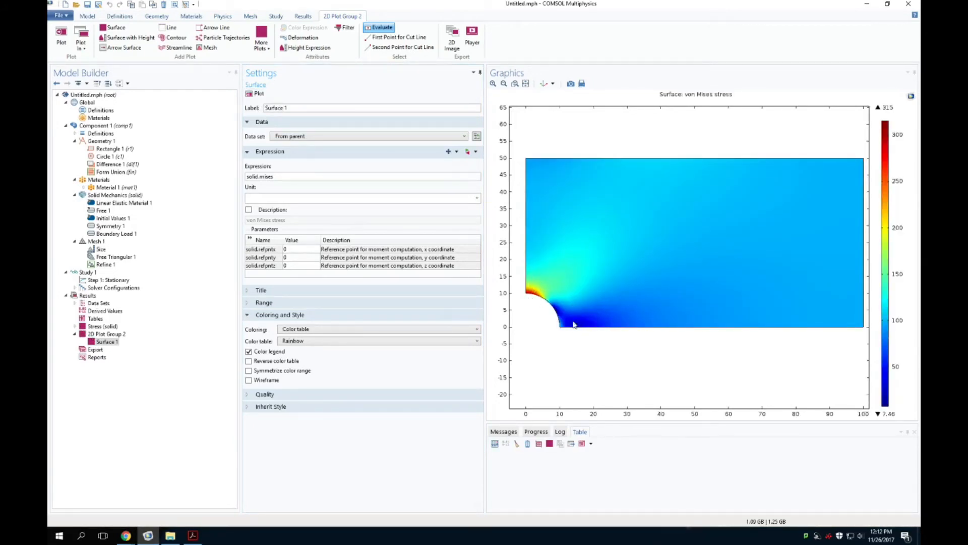
click(107, 334)
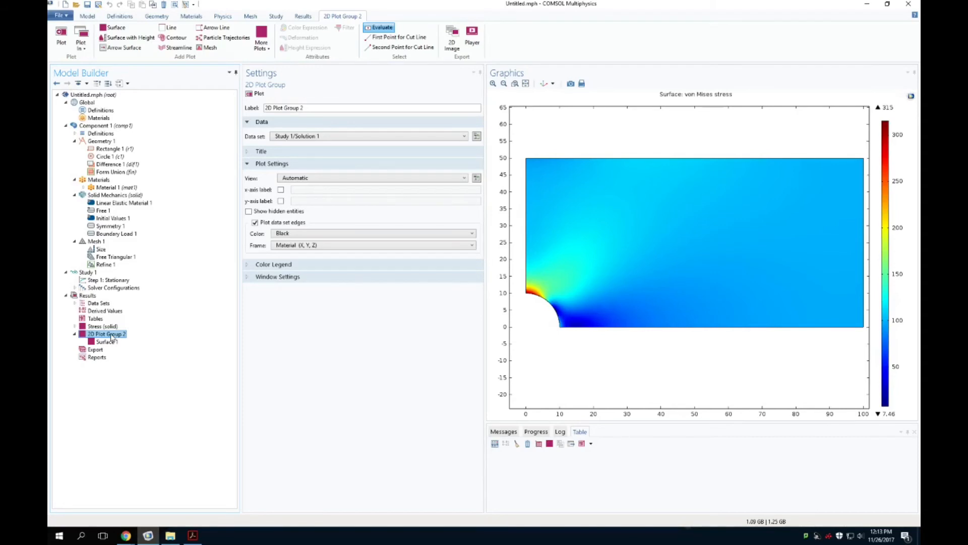
Step: Add a Max/Min Line plot to the plot group that shows the von Mises stress surface
right_click(111, 338)
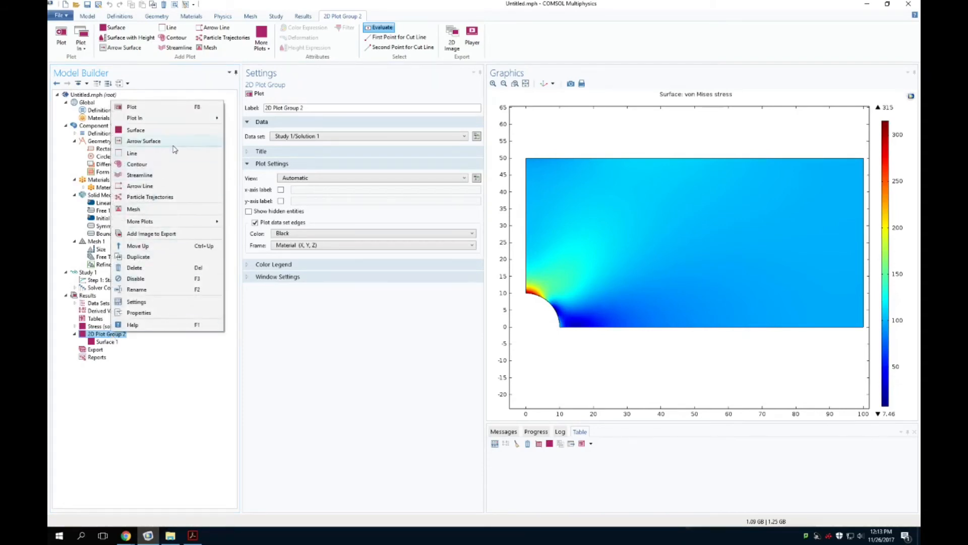
mouse_move(174, 221)
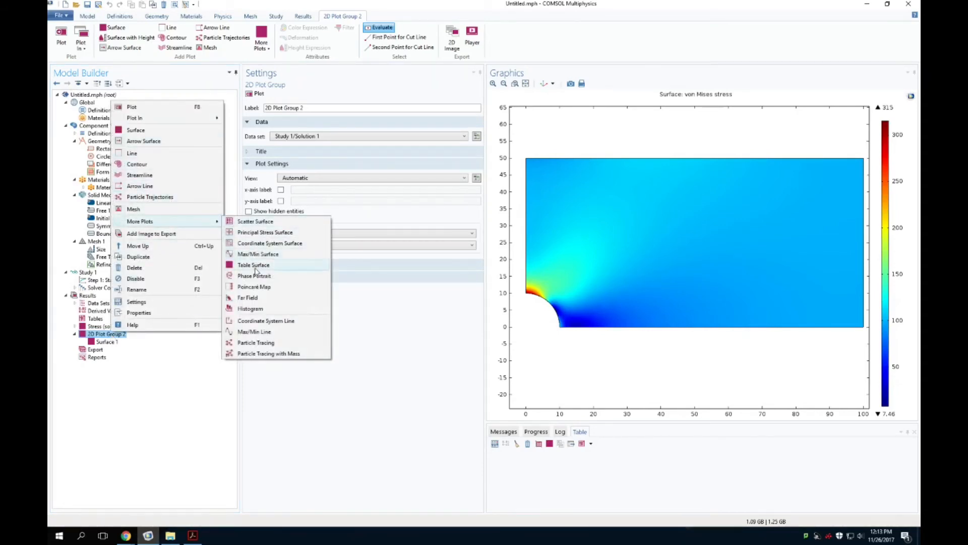
click(255, 331)
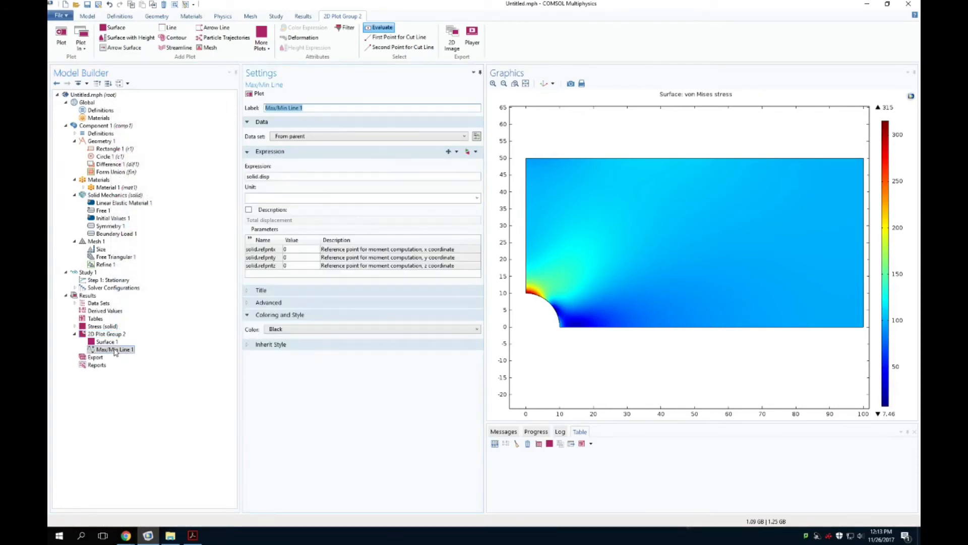
Step: Set the Max/Min Line expression to the von Mises stress, solid.mises, and plot it
click(467, 151)
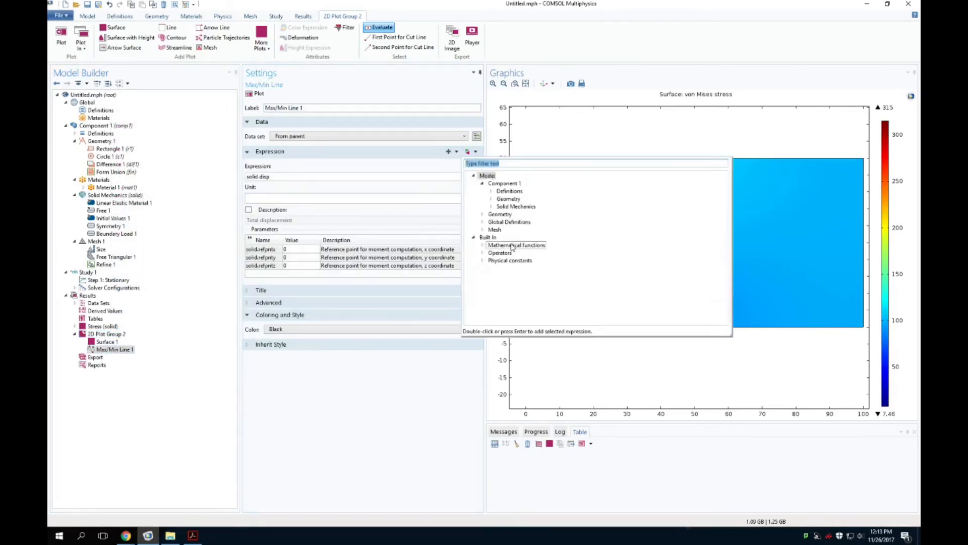
double_click(515, 206)
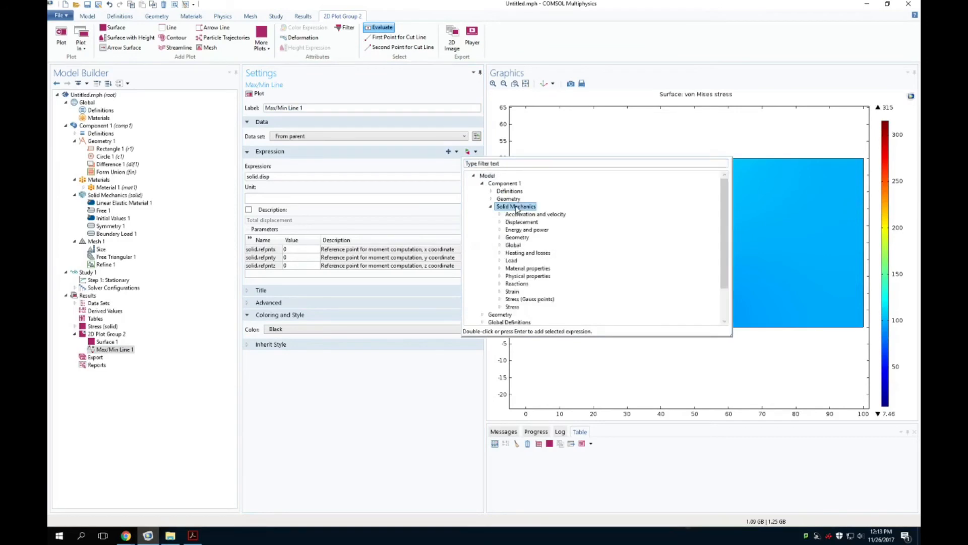
double_click(517, 306)
scroll(518, 310, down, 3)
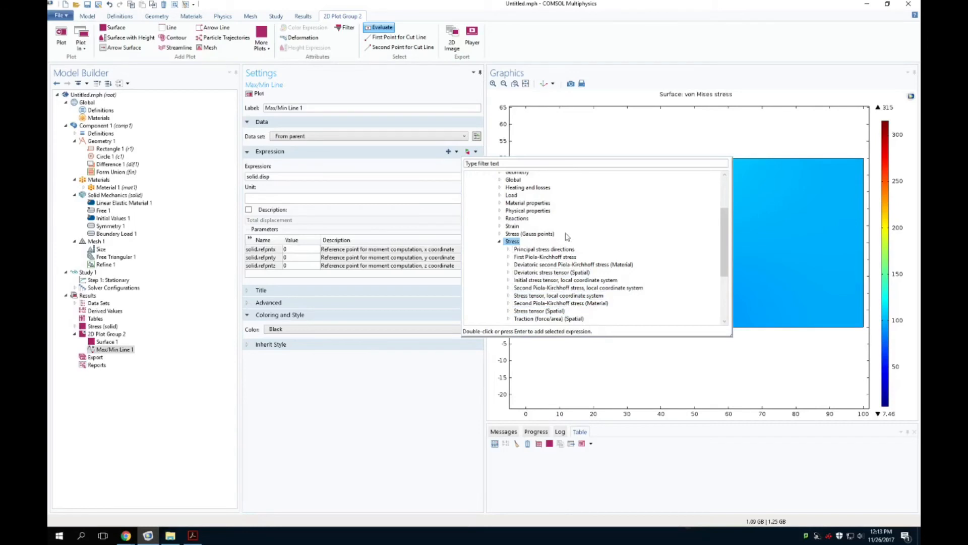
scroll(564, 241, down, 1)
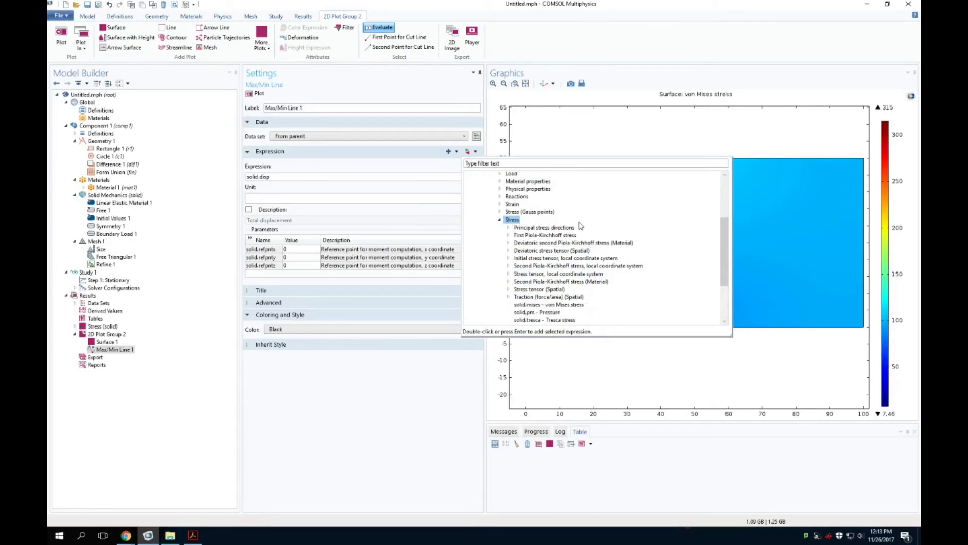
double_click(545, 305)
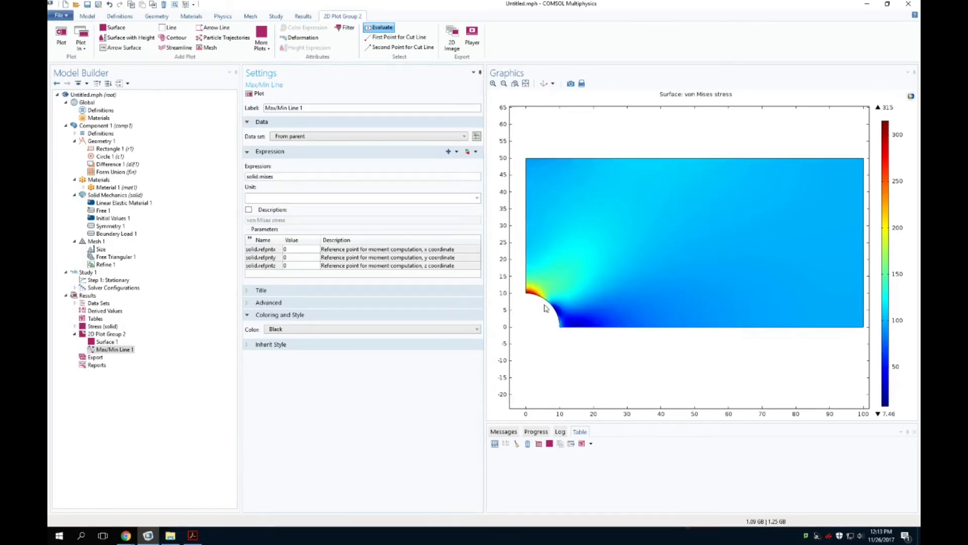
click(249, 93)
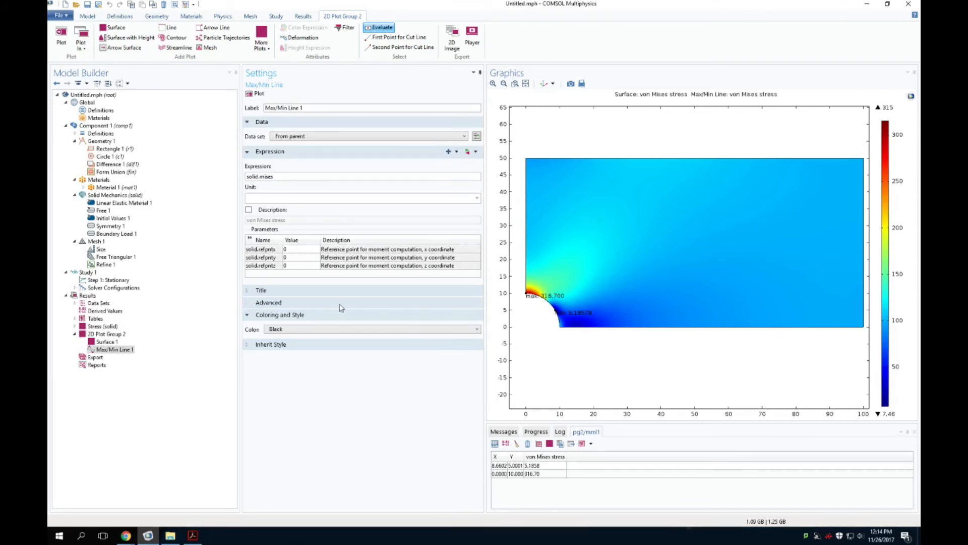
click(476, 152)
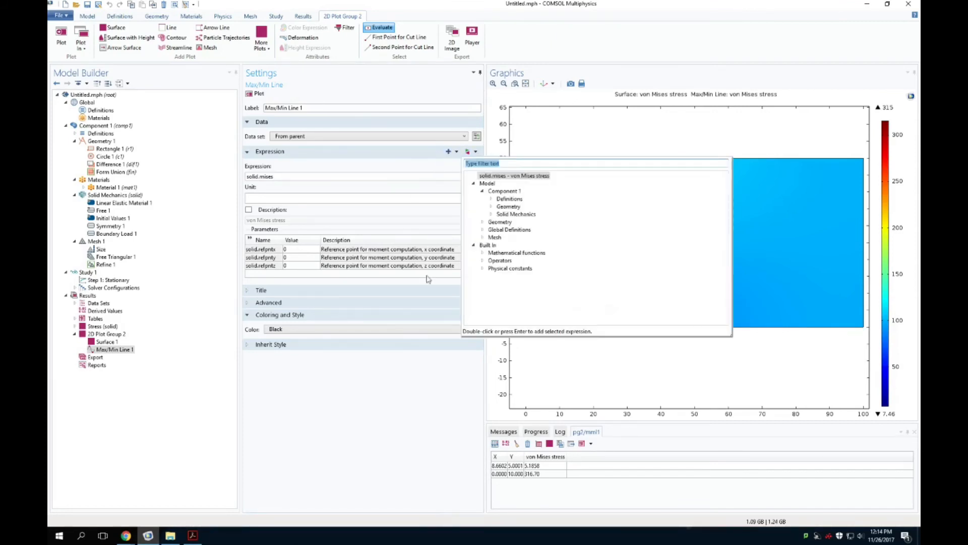
click(326, 441)
Step: Add another 2D plot group to the results, and add a surface plot to it
click(87, 295)
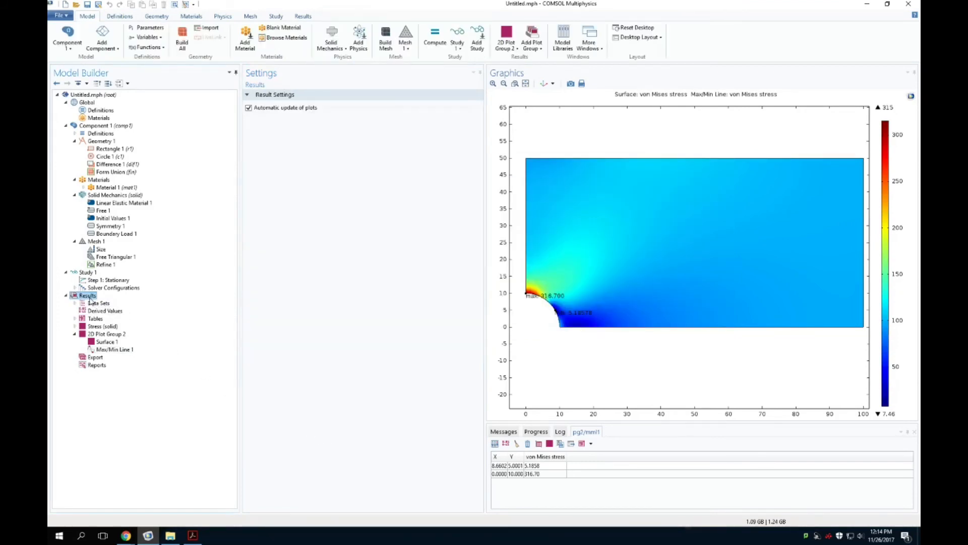
right_click(88, 297)
click(115, 314)
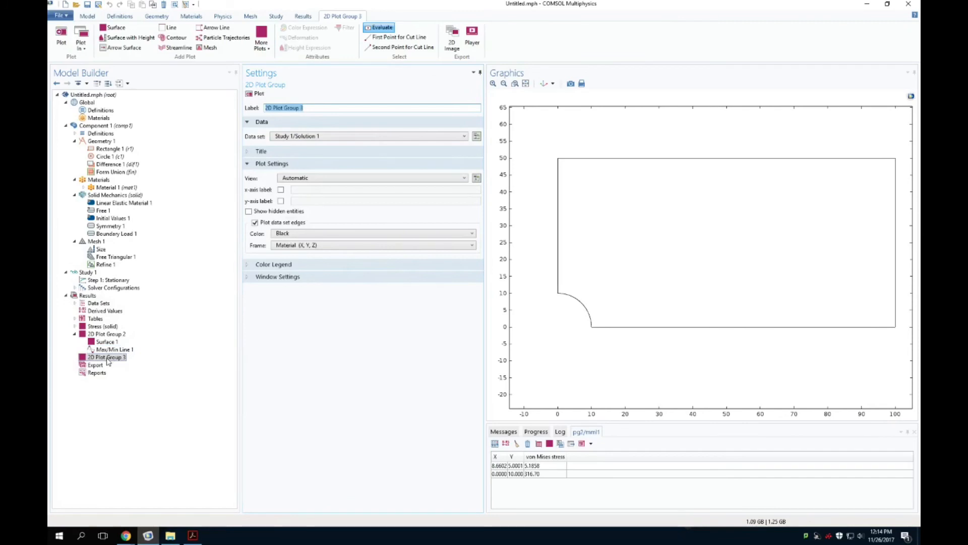
right_click(107, 360)
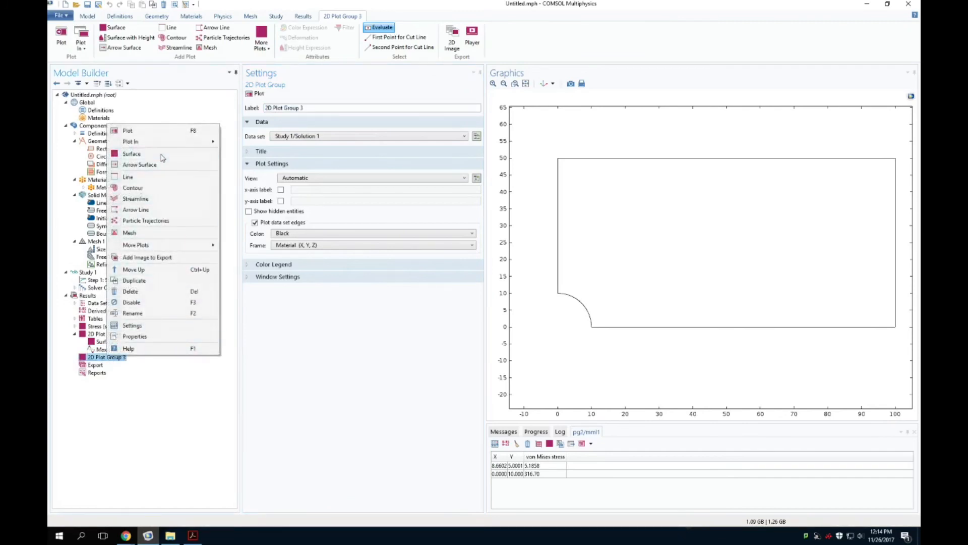
click(161, 155)
click(467, 151)
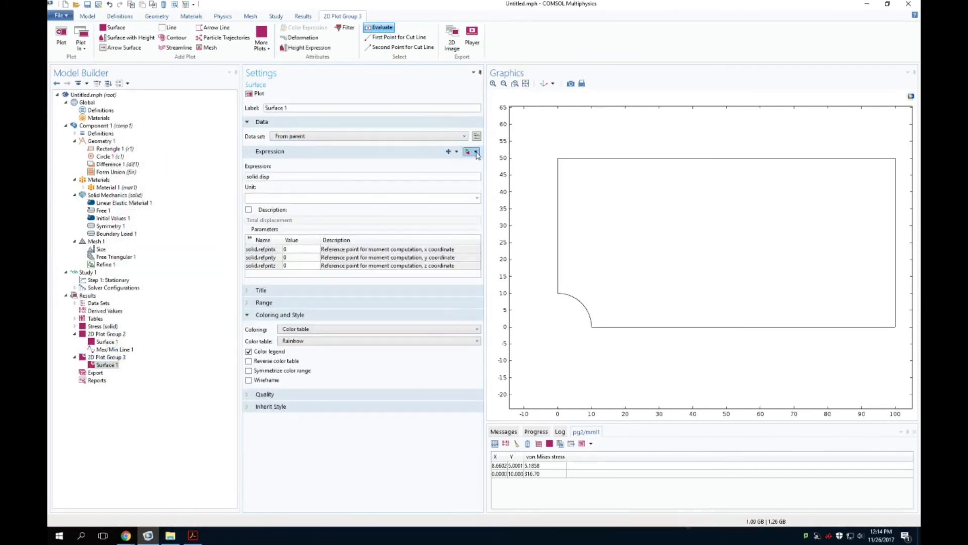
double_click(515, 206)
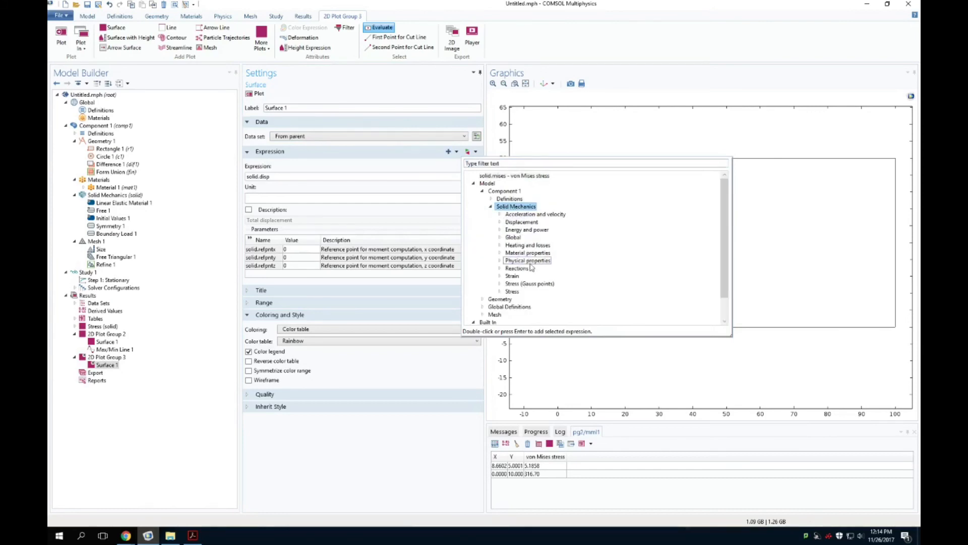
key(Escape)
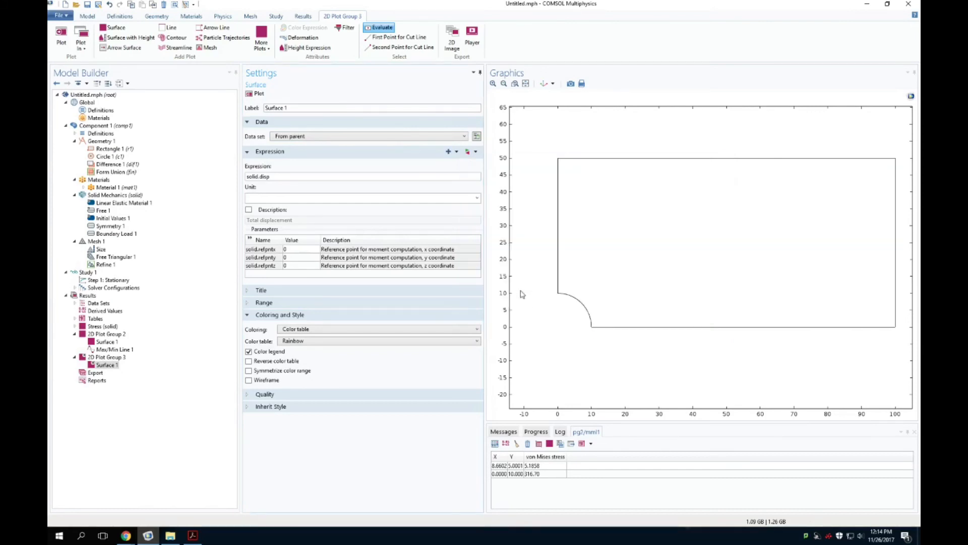
Step: Set the new surface plot's expression to the first principal stress, solid.sp1, and plot it
click(476, 152)
double_click(515, 206)
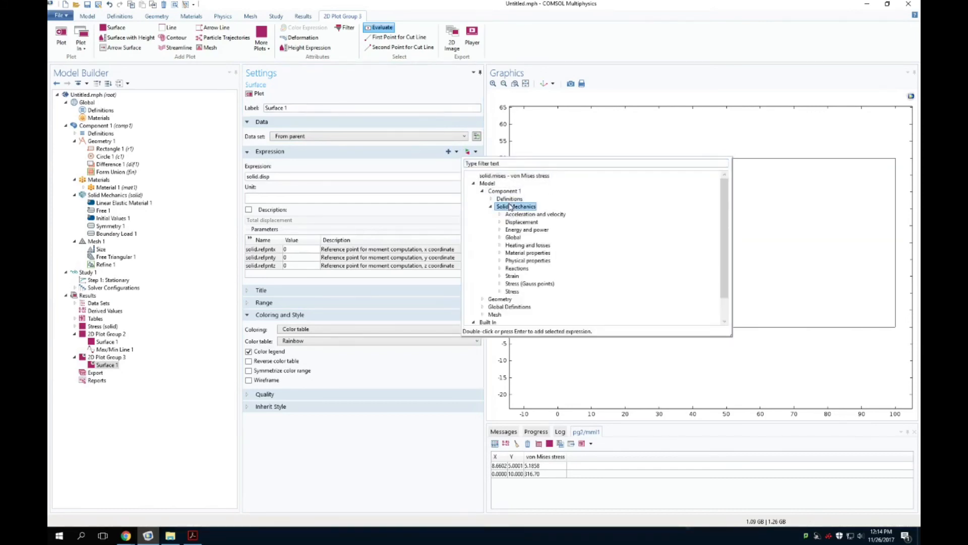
double_click(512, 291)
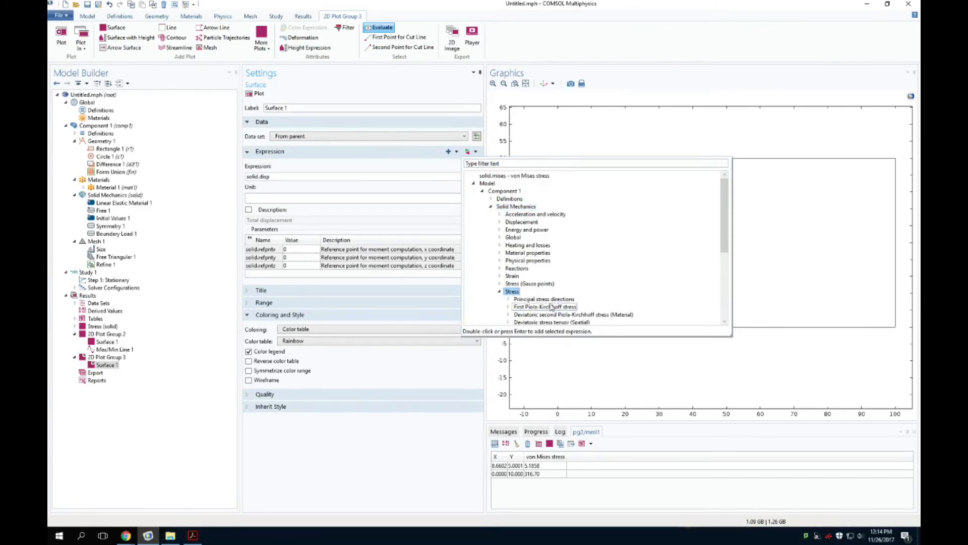
scroll(552, 303, down, 4)
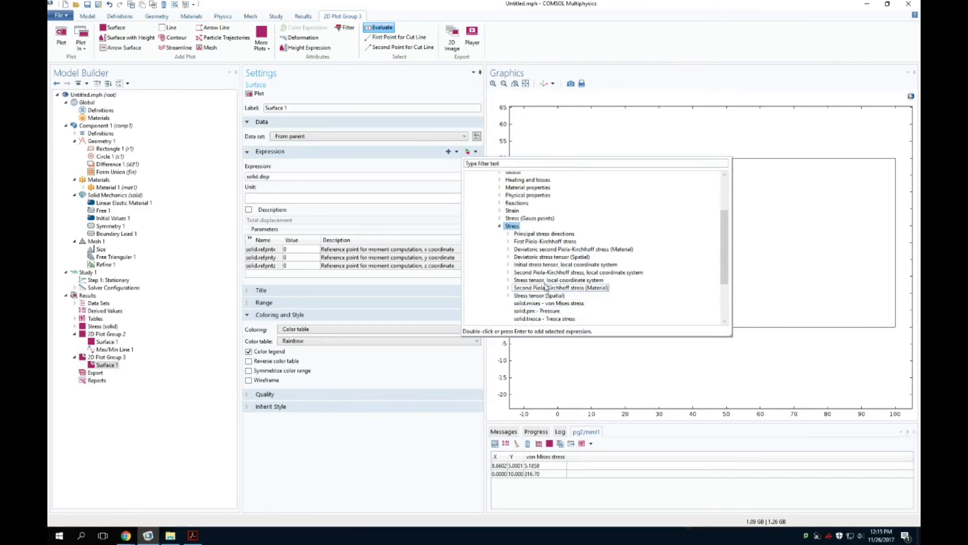
scroll(546, 268, down, 1)
click(540, 268)
double_click(534, 283)
click(550, 291)
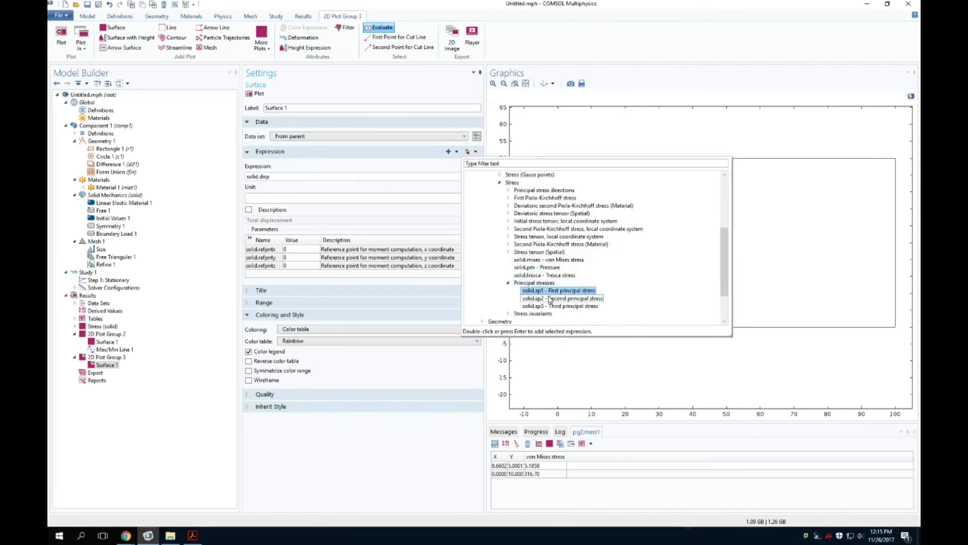
scroll(624, 275, down, 1)
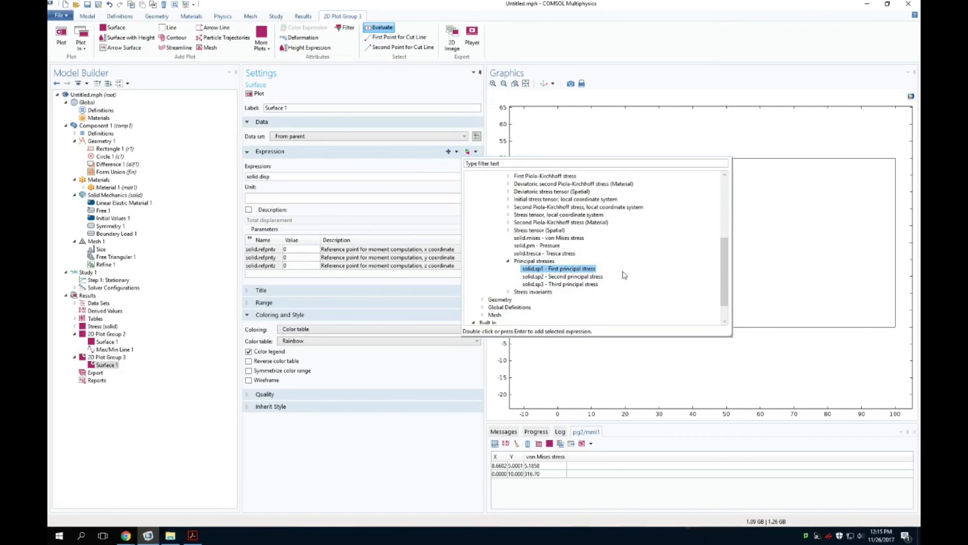
double_click(573, 269)
click(256, 94)
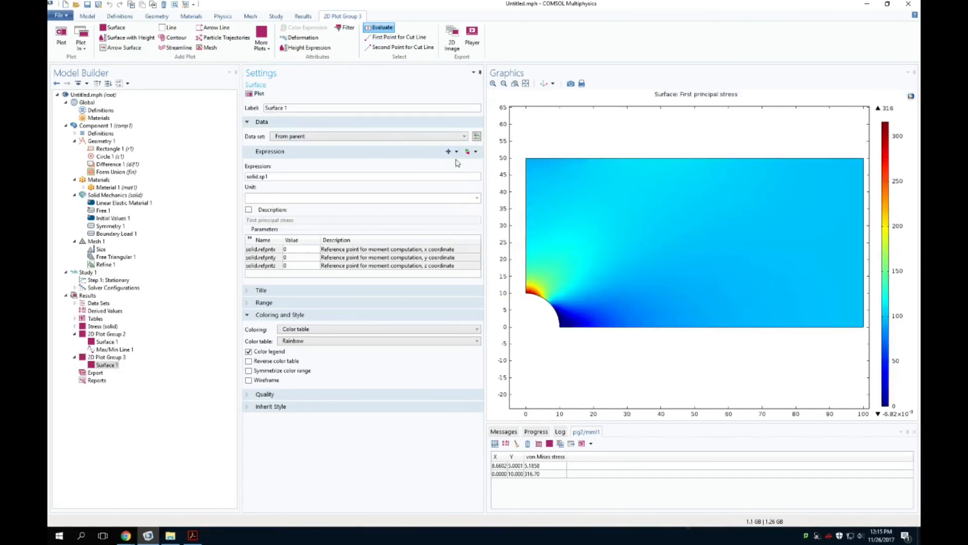
Step: Add a Max/Min Surface plot to the plot group that shows the first principal stress
right_click(105, 356)
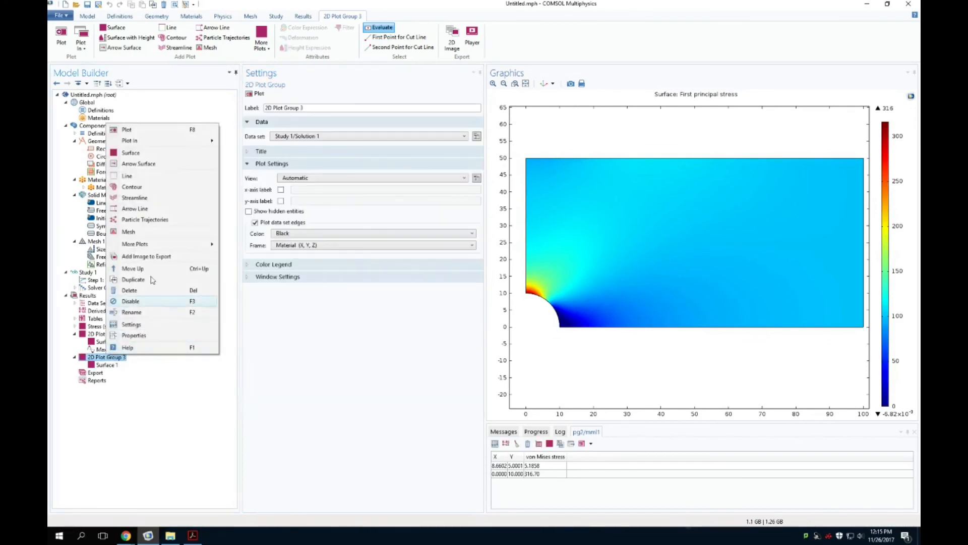
mouse_move(184, 244)
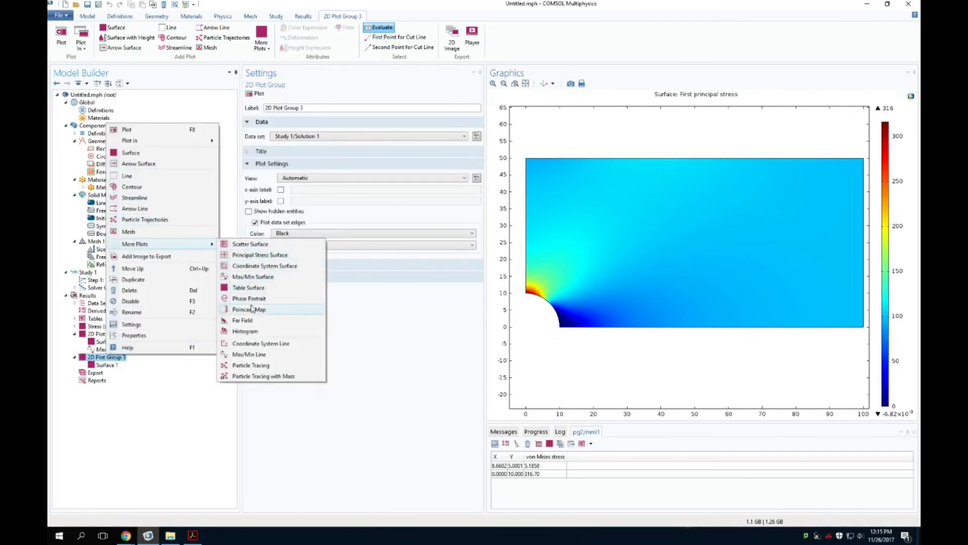
click(253, 277)
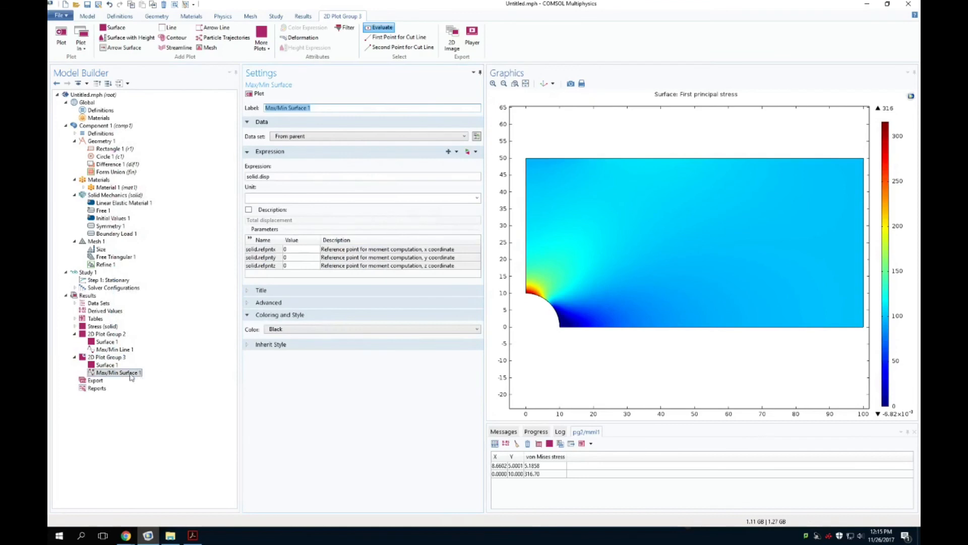
Step: Set the Max/Min Surface expression to the first principal stress, solid.sp1, and plot it
click(473, 152)
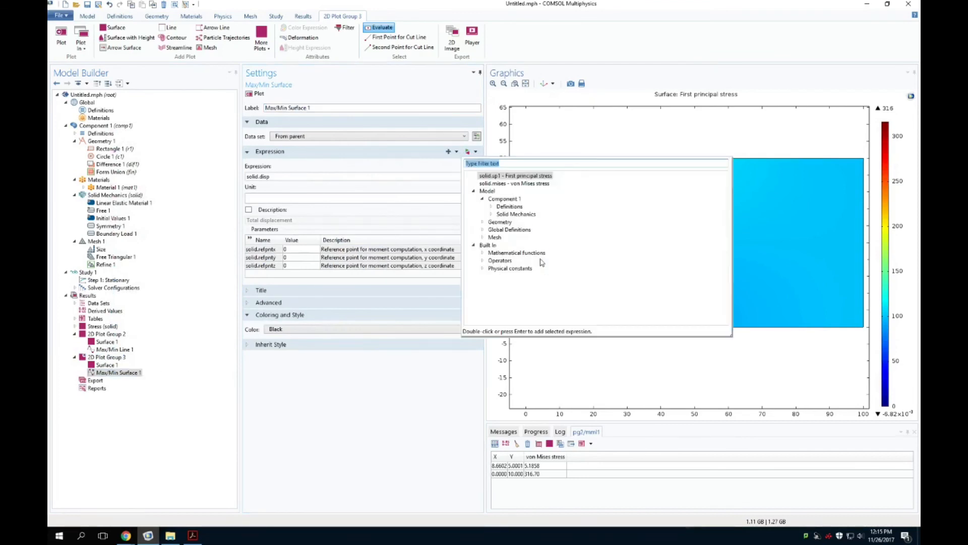
double_click(516, 214)
click(514, 298)
double_click(514, 299)
scroll(527, 285, down, 5)
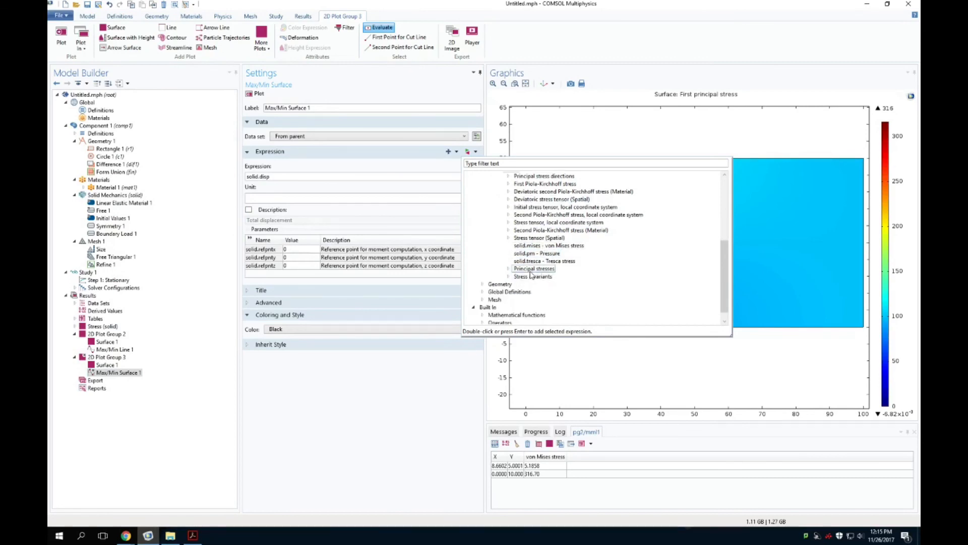
double_click(534, 268)
double_click(536, 277)
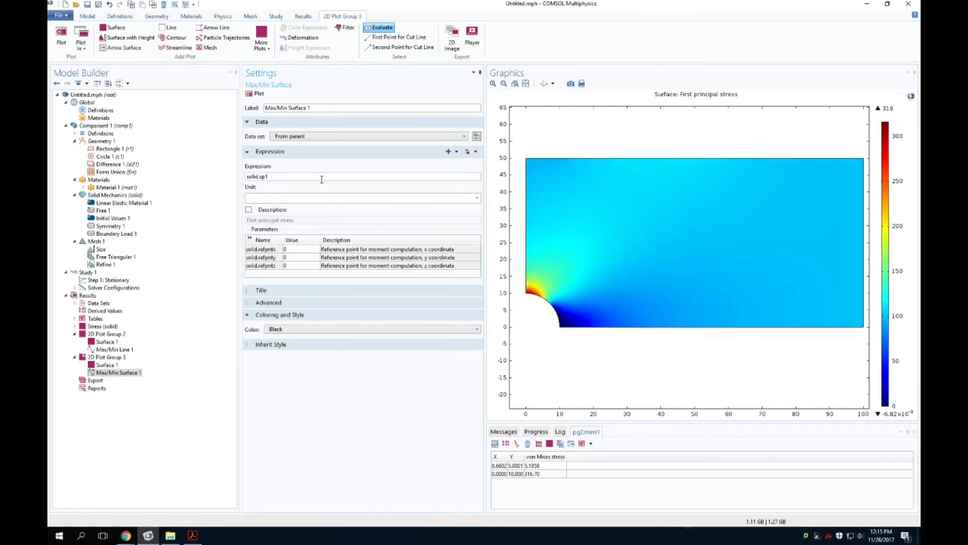
click(250, 94)
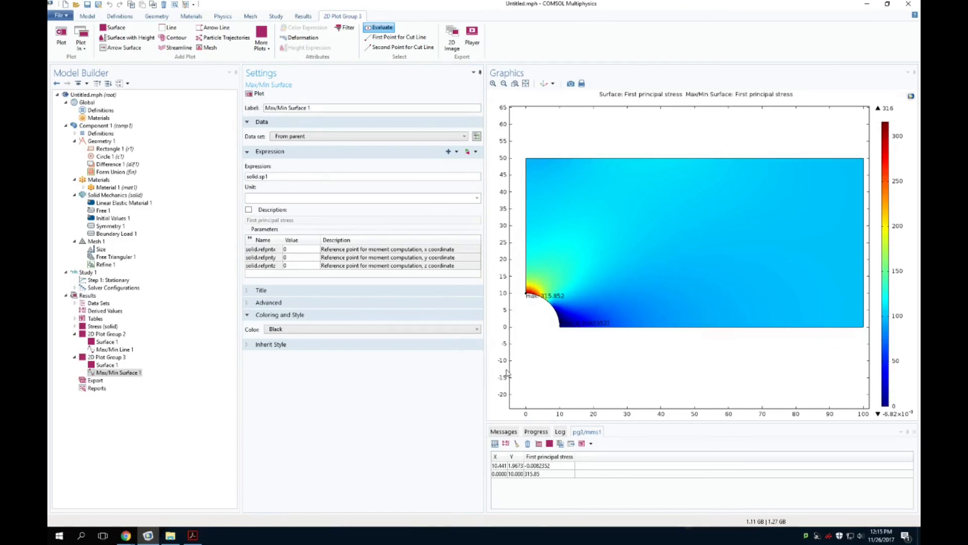